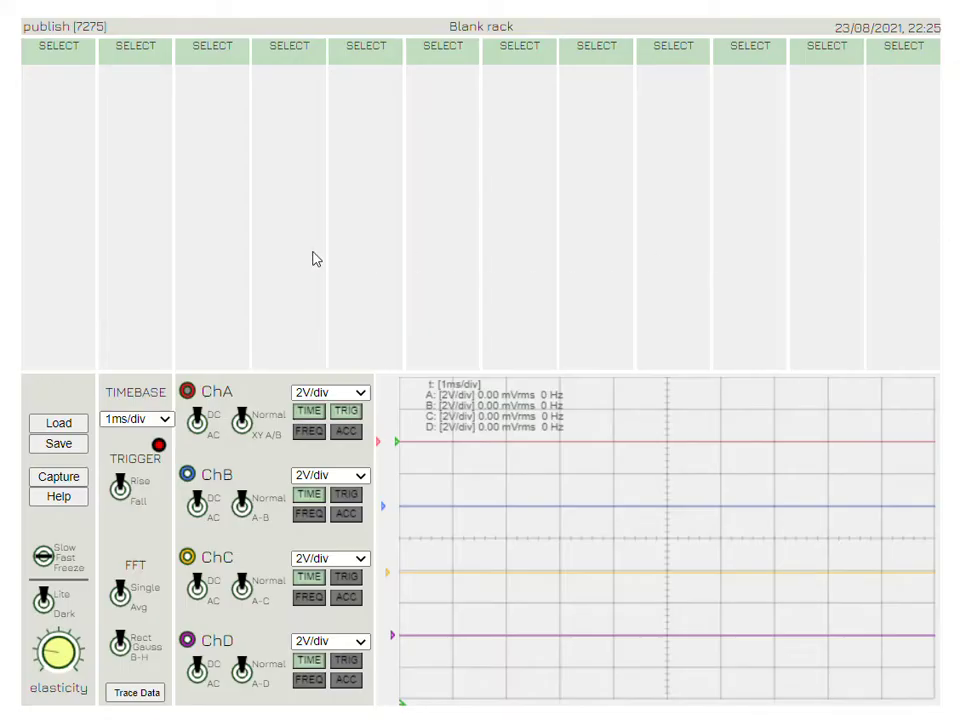
Step: Place a Phase Shifter and a Master Signals module in empty rack slots
{"action": "left_click", "coordinate": [224, 58]}
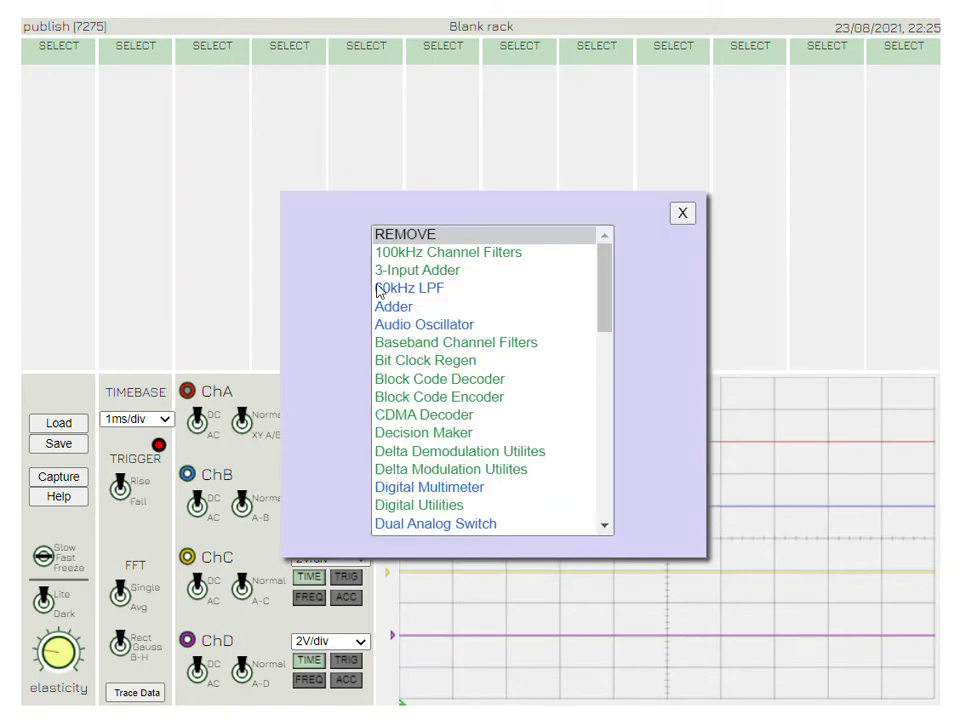
{"action": "scroll", "coordinate": [470, 320], "scroll_direction": "down", "scroll_amount": 10}
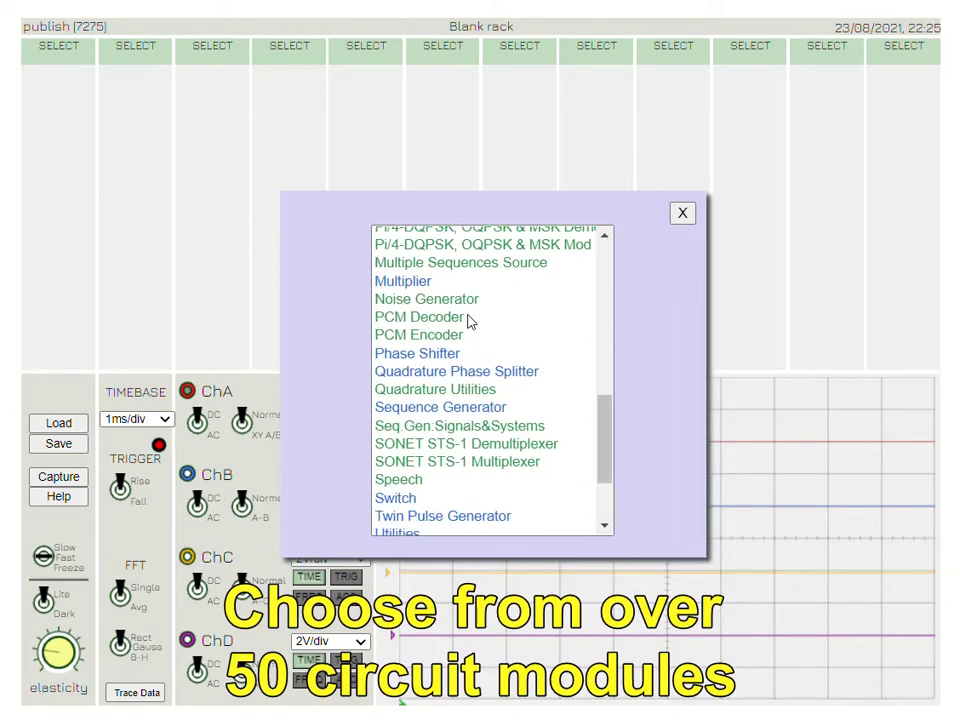
{"action": "left_click", "coordinate": [417, 354]}
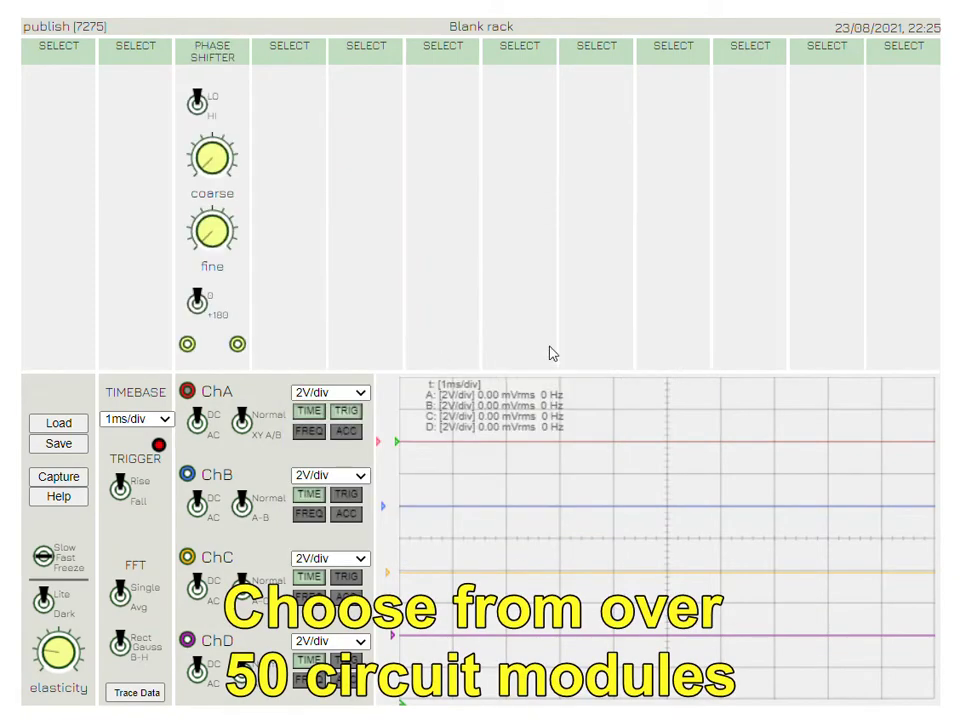
{"action": "left_click", "coordinate": [386, 67]}
{"action": "scroll", "coordinate": [439, 396], "scroll_direction": "down", "scroll_amount": 5}
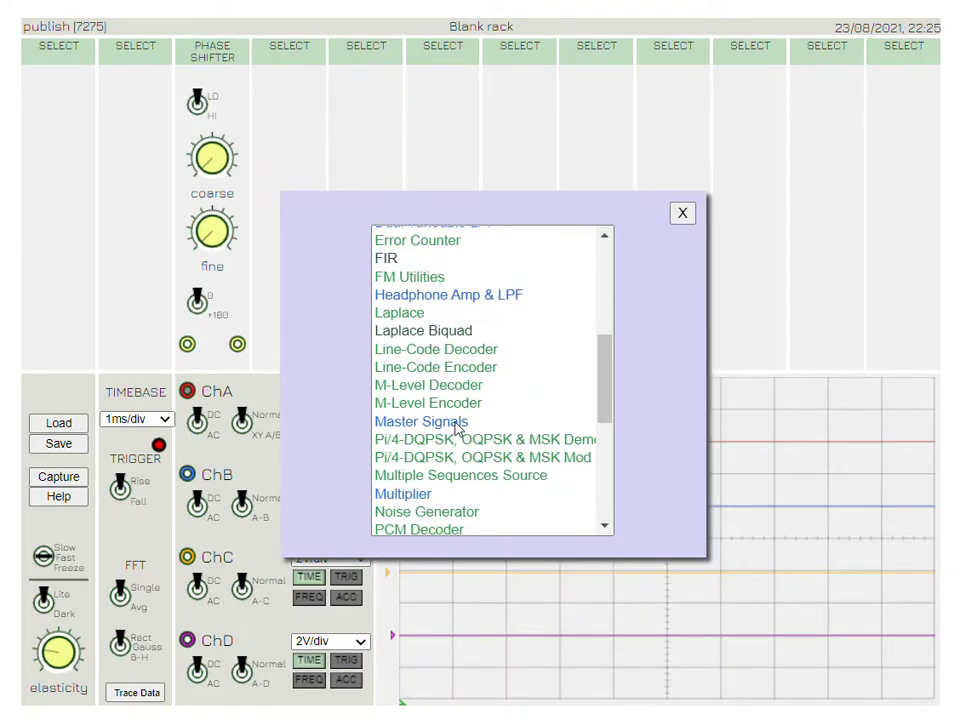
{"action": "left_click", "coordinate": [456, 425]}
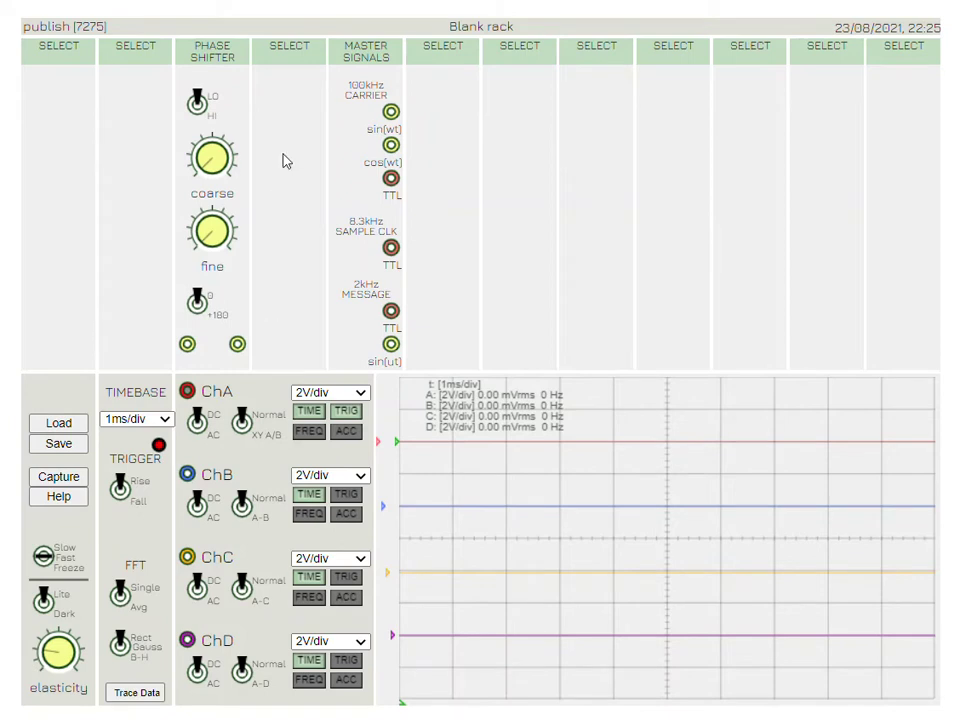
Step: Remove the Master Signals and Phase Shifter modules, emptying the rack
{"action": "left_click", "coordinate": [362, 63]}
{"action": "left_click", "coordinate": [418, 237]}
{"action": "left_click", "coordinate": [219, 54]}
{"action": "left_click", "coordinate": [440, 237]}
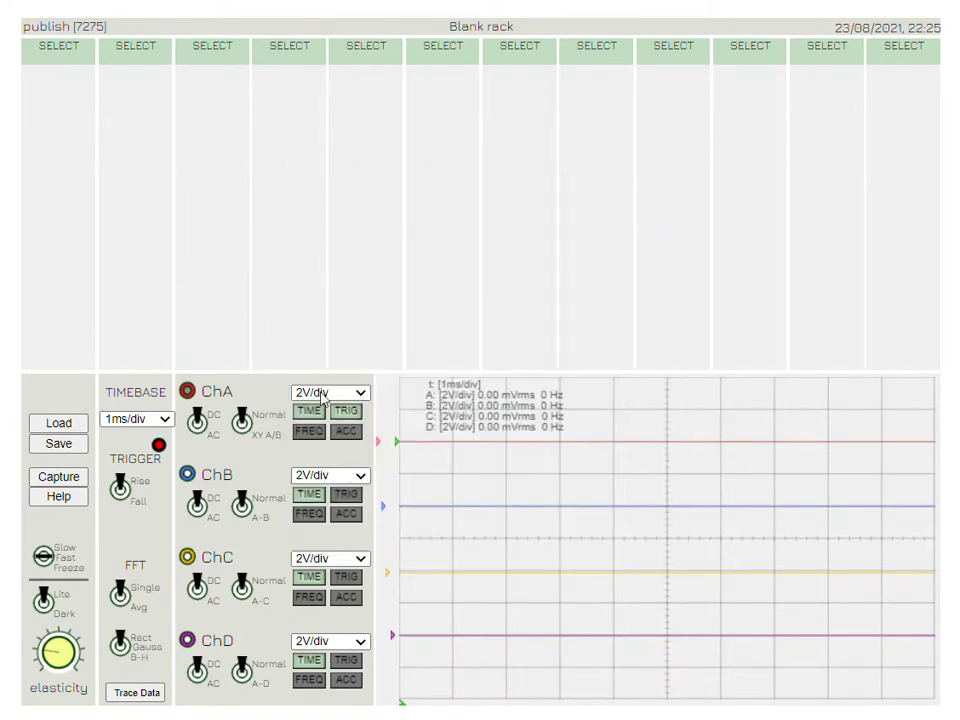
Step: Load the saved L05-Amplitude Modulation-1 experiment
{"action": "left_click", "coordinate": [56, 424]}
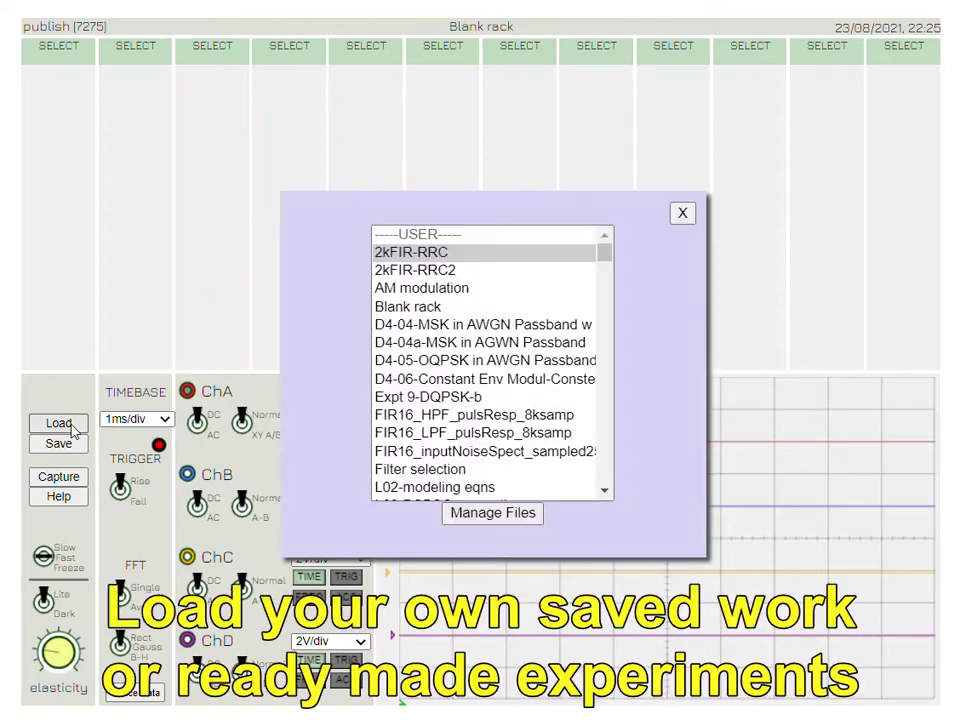
{"action": "scroll", "coordinate": [395, 400], "scroll_direction": "down", "scroll_amount": 4}
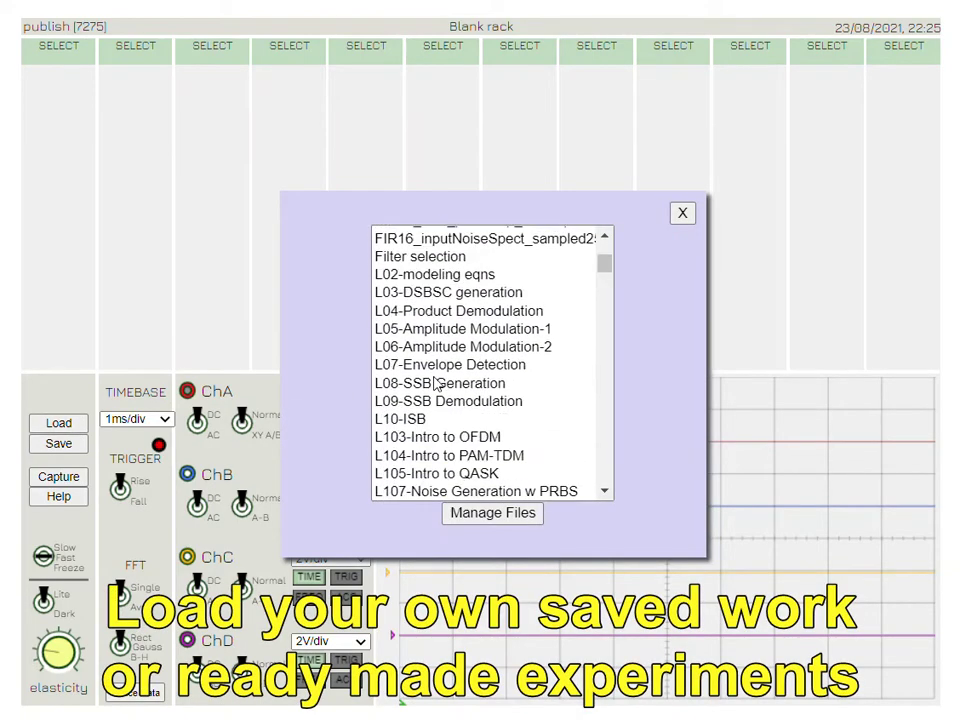
{"action": "left_click", "coordinate": [512, 331]}
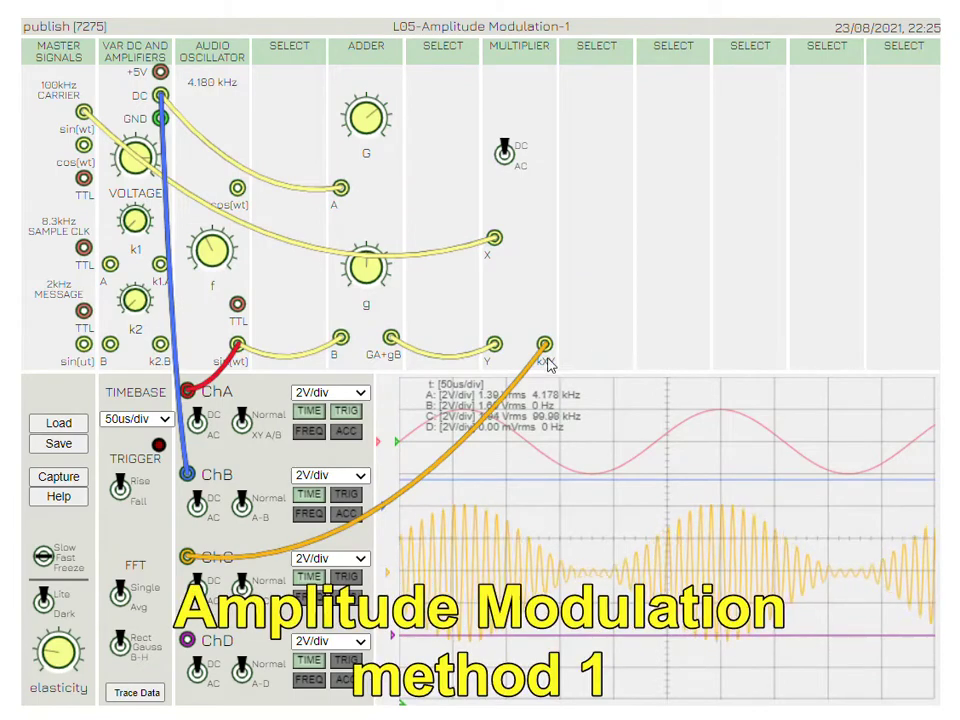
Step: Repatch the multiplier kXY output to ChC, lower adder gain and DC voltage, and box one envelope peak
{"action": "left_click_drag", "start_coordinate": [545, 347], "coordinate": [785, 290]}
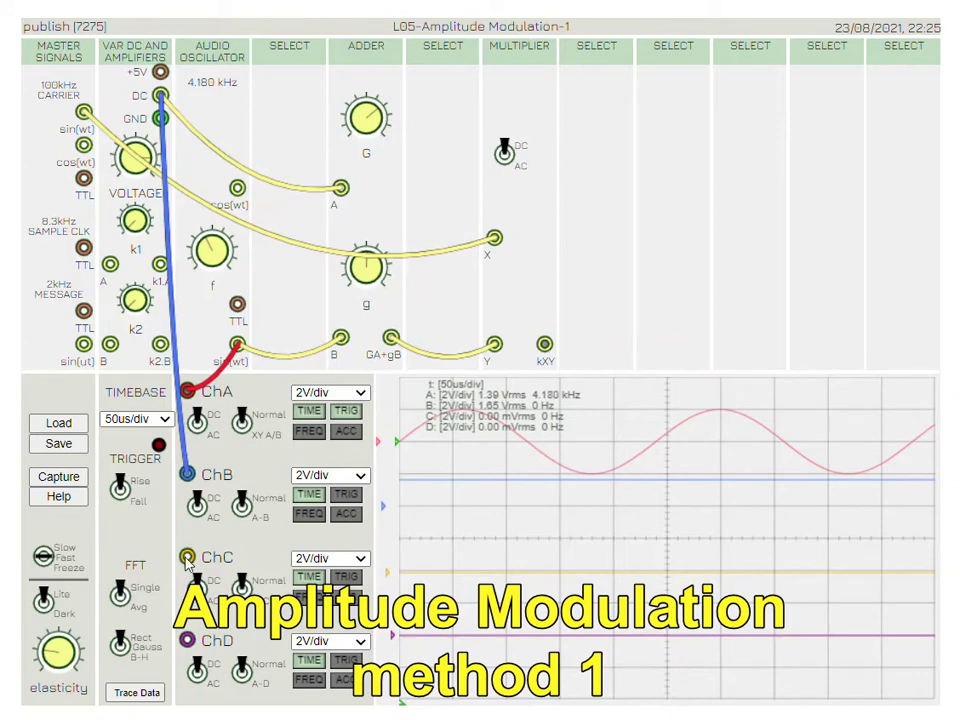
{"action": "left_click_drag", "start_coordinate": [187, 558], "coordinate": [545, 345]}
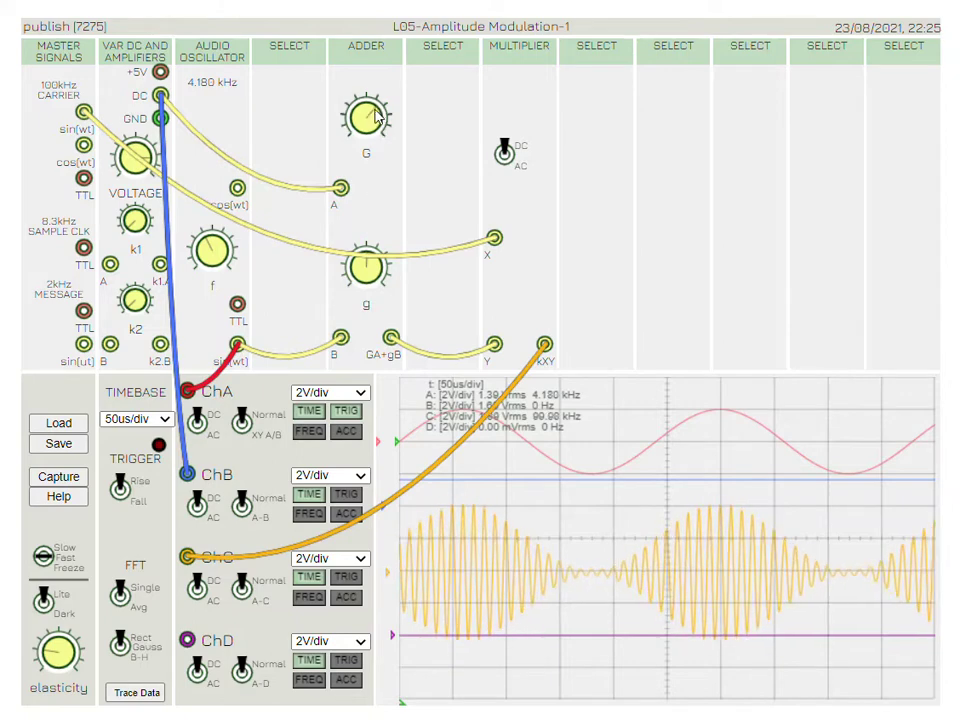
{"action": "left_click_drag", "start_coordinate": [378, 118], "coordinate": [403, 220]}
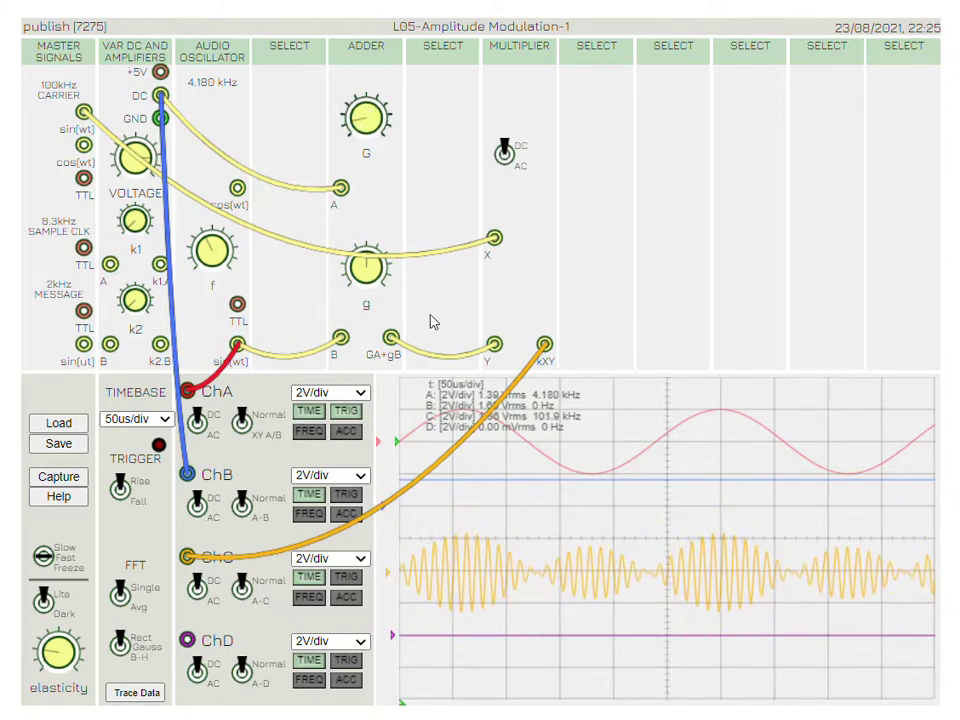
{"action": "left_click_drag", "start_coordinate": [360, 143], "coordinate": [386, 128]}
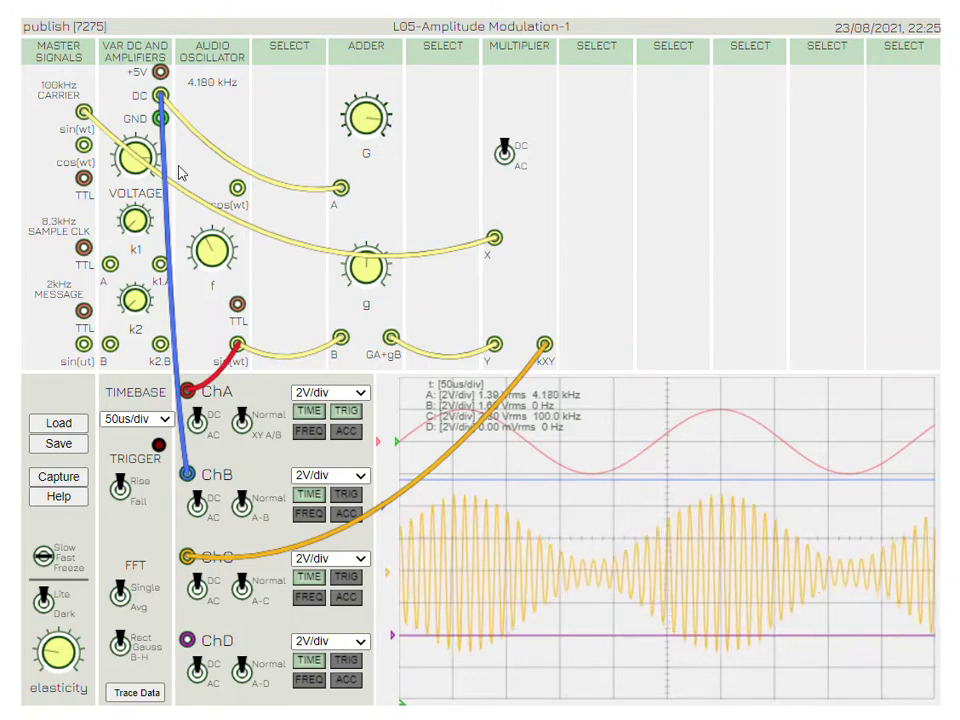
{"action": "mouse_move", "coordinate": [150, 168]}
{"action": "left_mouse_down"}
{"action": "mouse_move", "coordinate": [148, 152]}
{"action": "mouse_move", "coordinate": [155, 175]}
{"action": "left_mouse_up"}
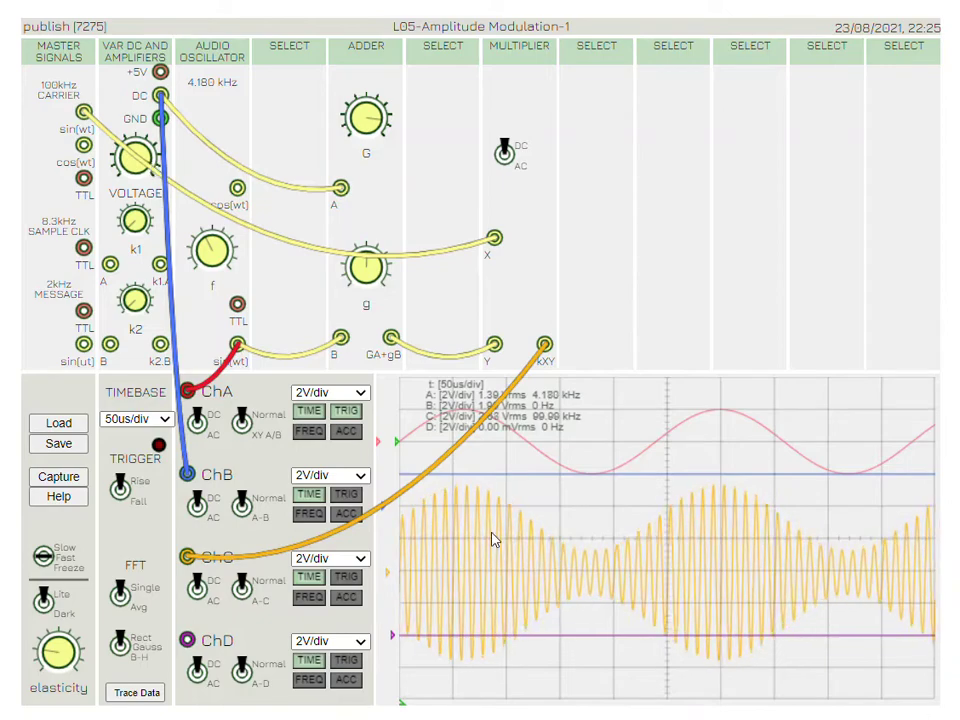
{"action": "left_click_drag", "start_coordinate": [725, 489], "coordinate": [787, 671]}
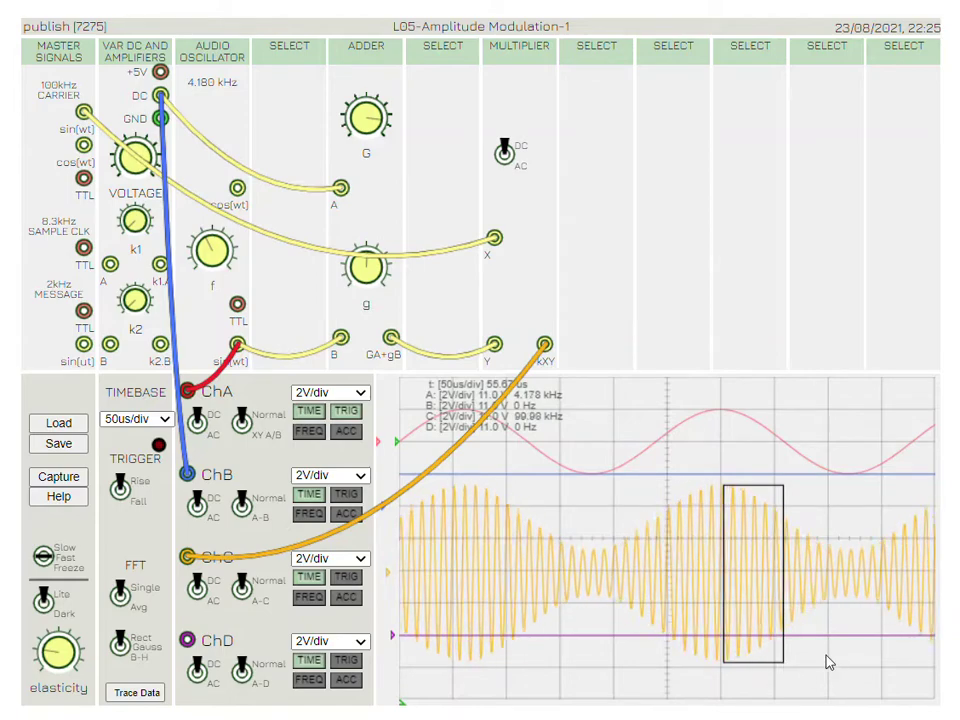
Step: Redraw and clear the scope measurement box, then enable channel C's FFT spectrum
{"action": "left_click", "coordinate": [541, 538]}
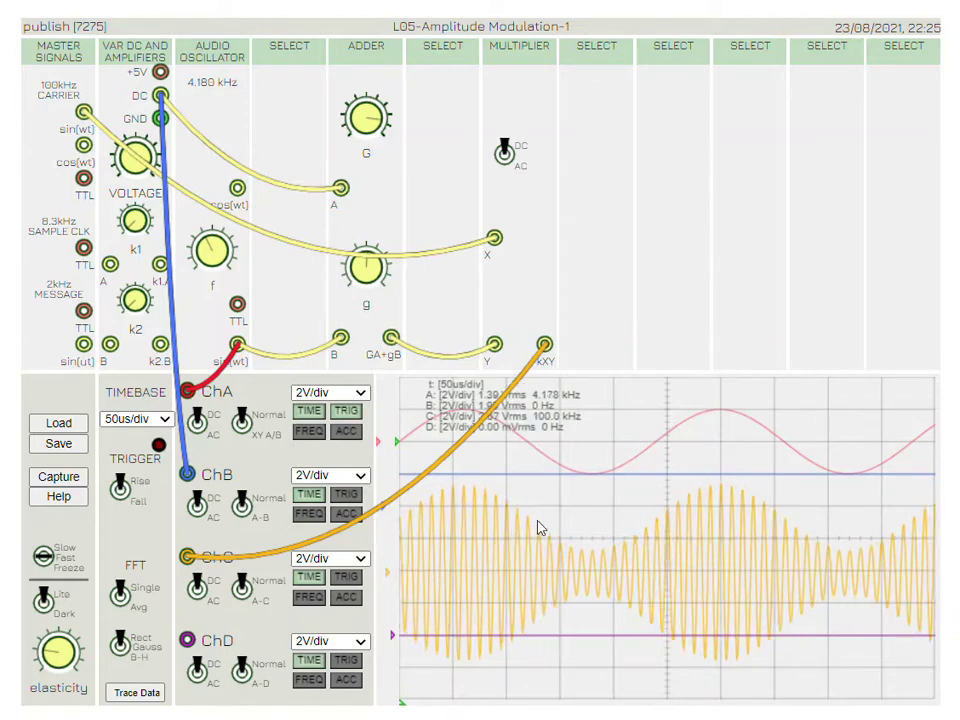
{"action": "left_click_drag", "start_coordinate": [465, 487], "coordinate": [597, 562]}
{"action": "left_click", "coordinate": [634, 514]}
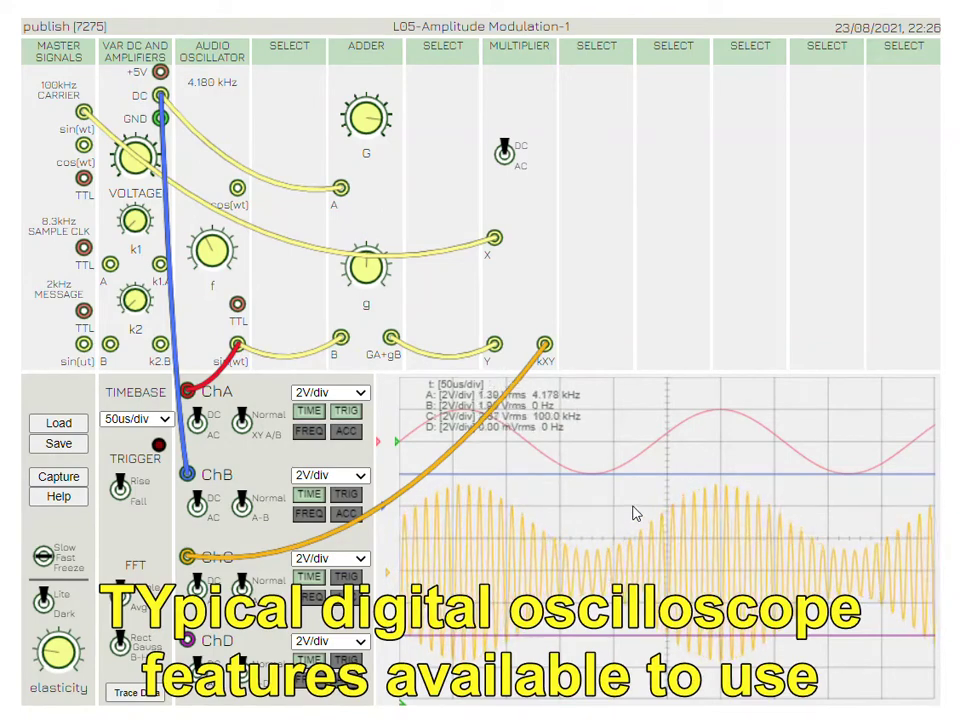
{"action": "left_click", "coordinate": [313, 598]}
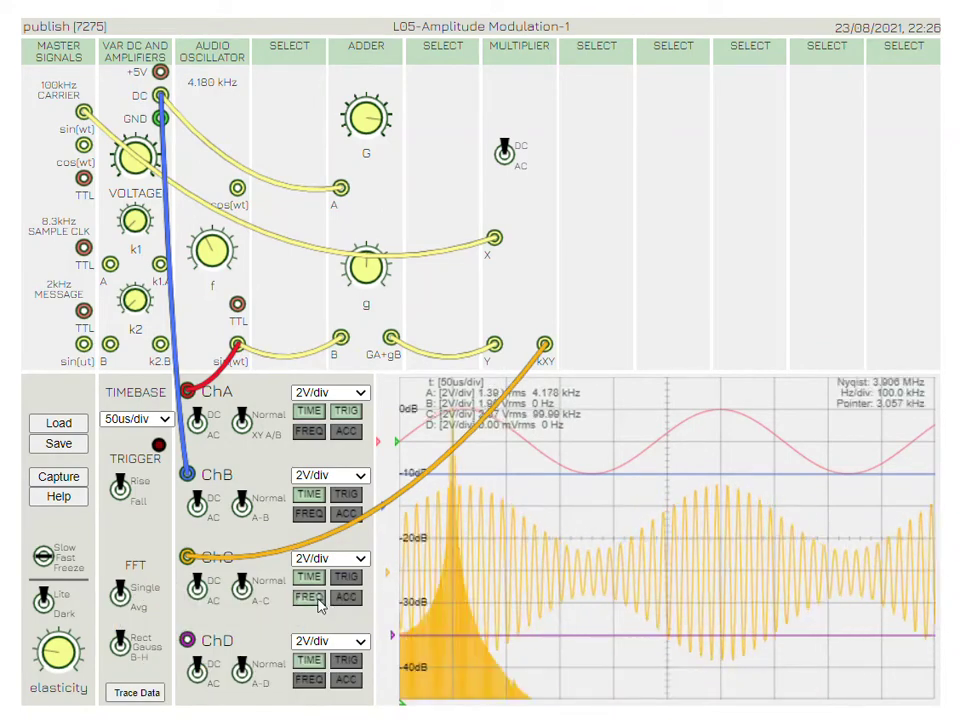
Step: Set the timebase to 200us/div, hide channel C's time trace, and change the FFT window
{"action": "left_click", "coordinate": [140, 418]}
{"action": "left_click", "coordinate": [153, 497]}
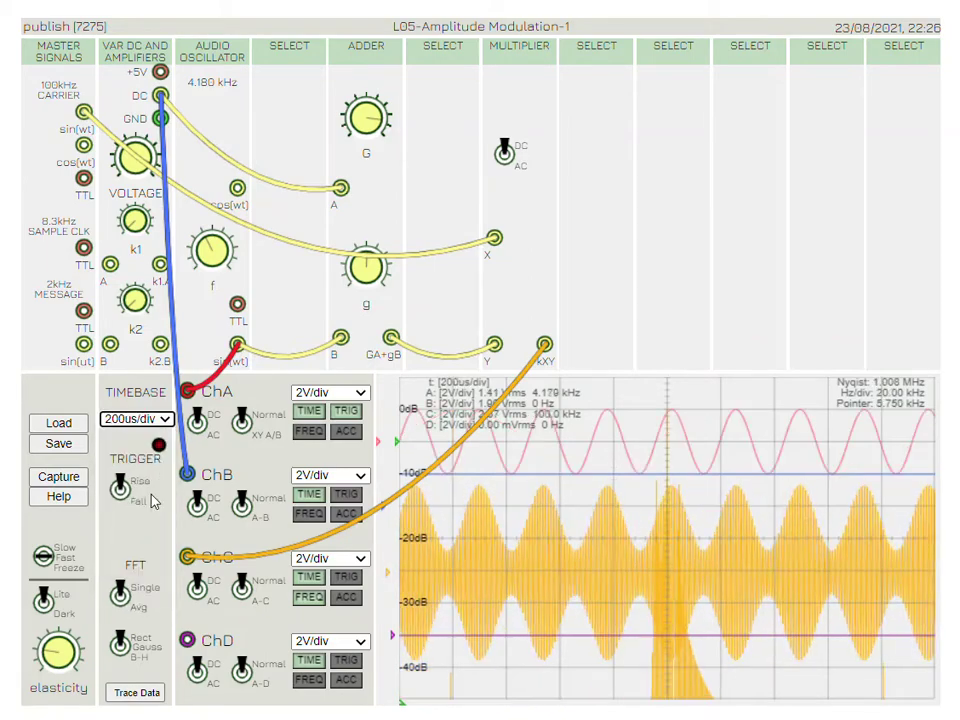
{"action": "left_click", "coordinate": [309, 577]}
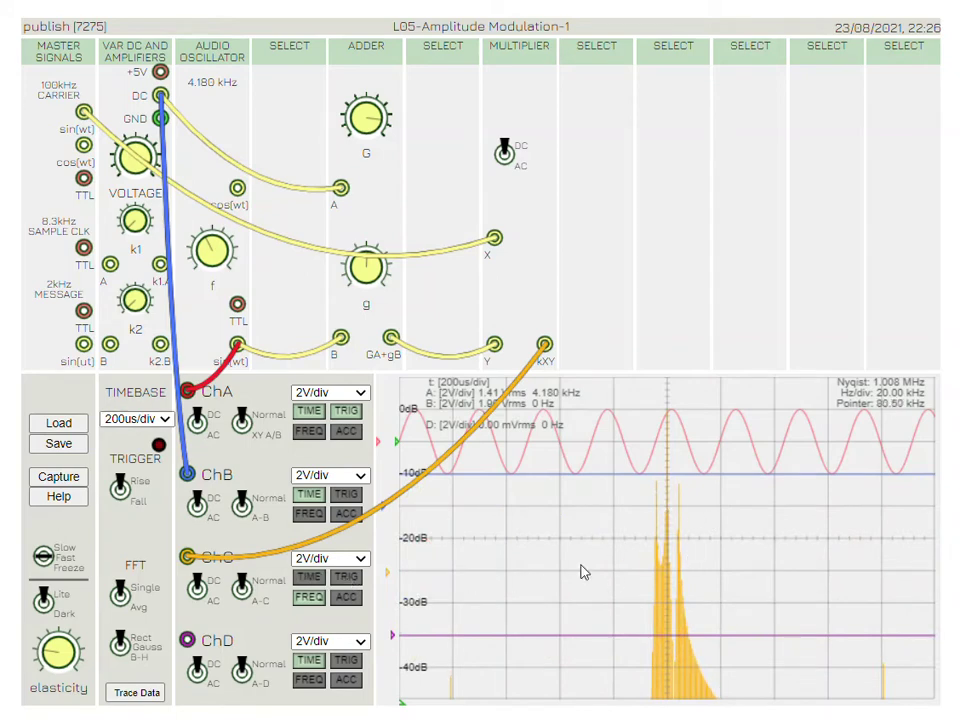
{"action": "left_click", "coordinate": [120, 646]}
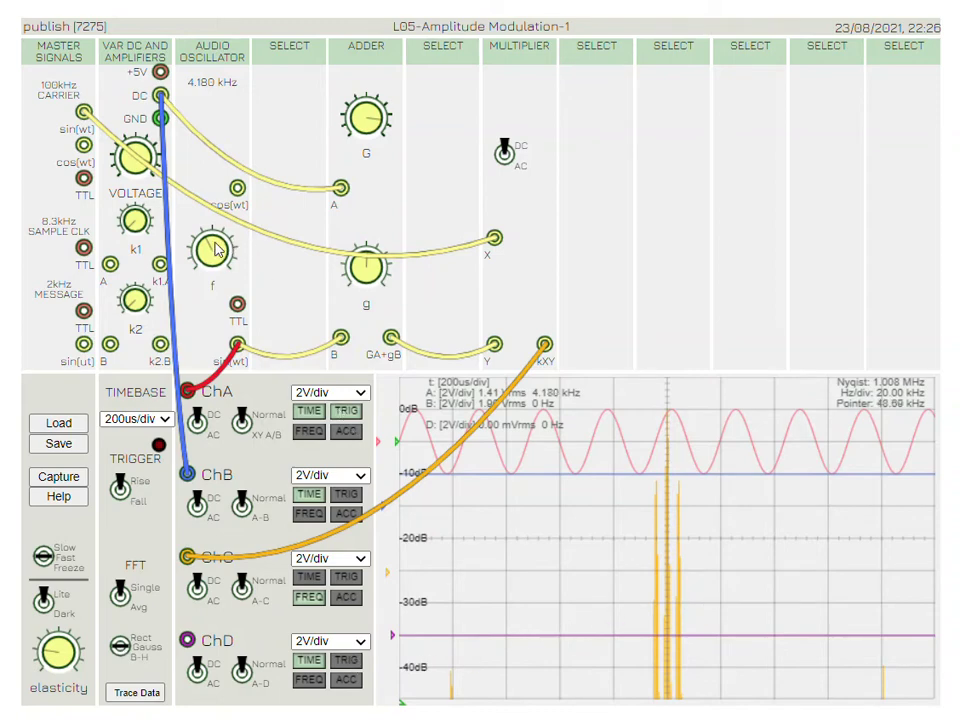
Step: Turn the audio oscillator frequency to 10.00 kHz
{"action": "scroll", "coordinate": [211, 251], "scroll_direction": "down", "scroll_amount": 2}
{"action": "scroll", "coordinate": [211, 251], "scroll_direction": "up", "scroll_amount": 3}
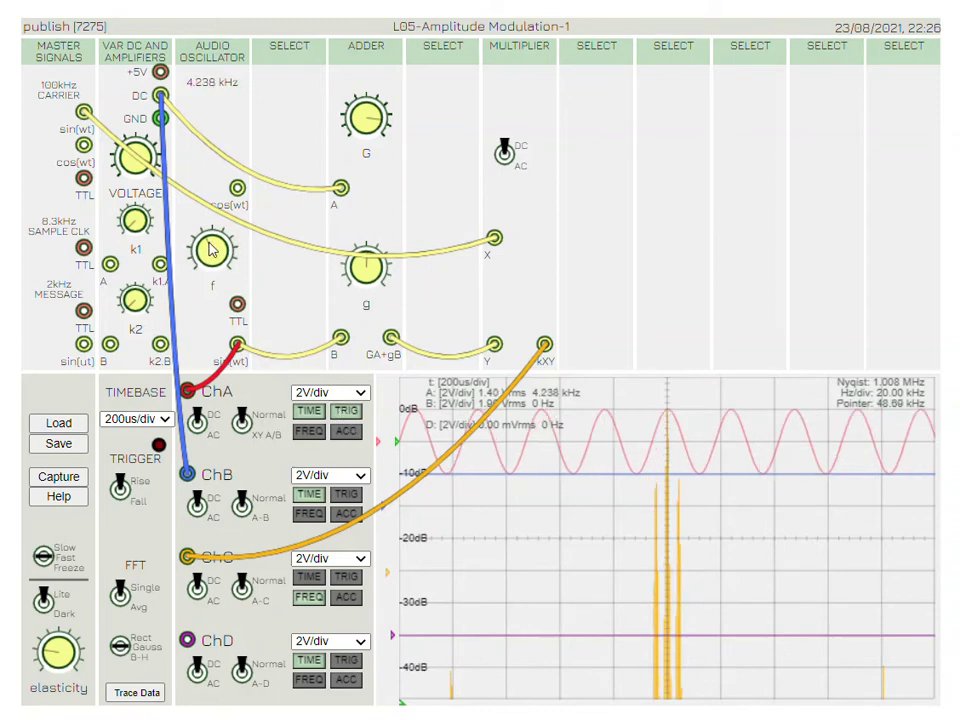
{"action": "scroll", "coordinate": [211, 251], "scroll_direction": "up", "scroll_amount": 10}
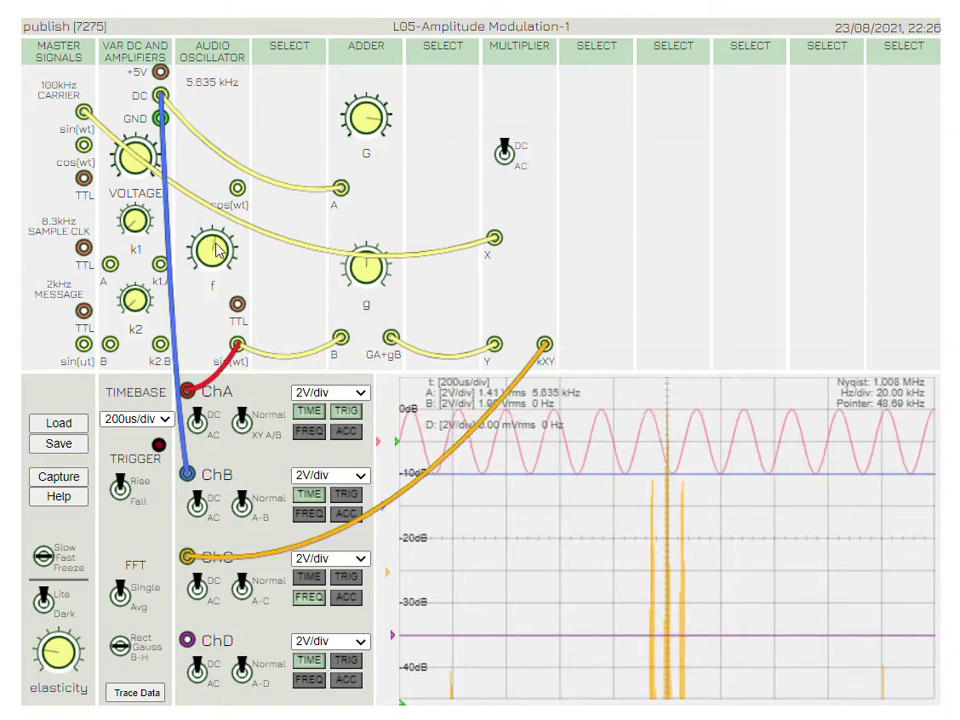
{"action": "scroll", "coordinate": [222, 258], "scroll_direction": "up", "scroll_amount": 6}
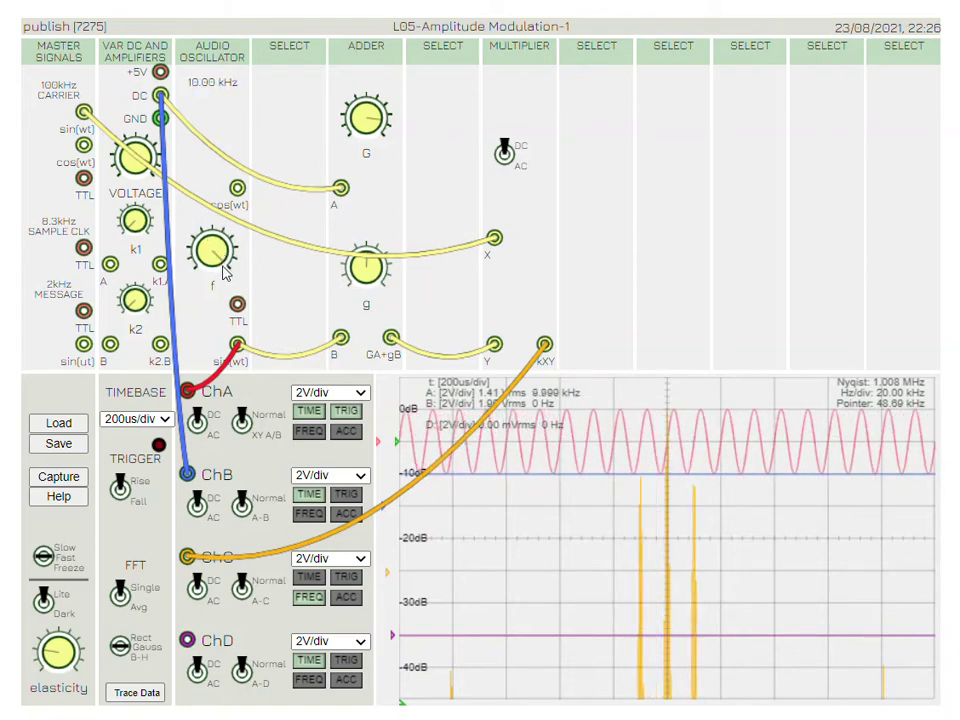
{"action": "scroll", "coordinate": [212, 250], "scroll_direction": "down", "scroll_amount": 12}
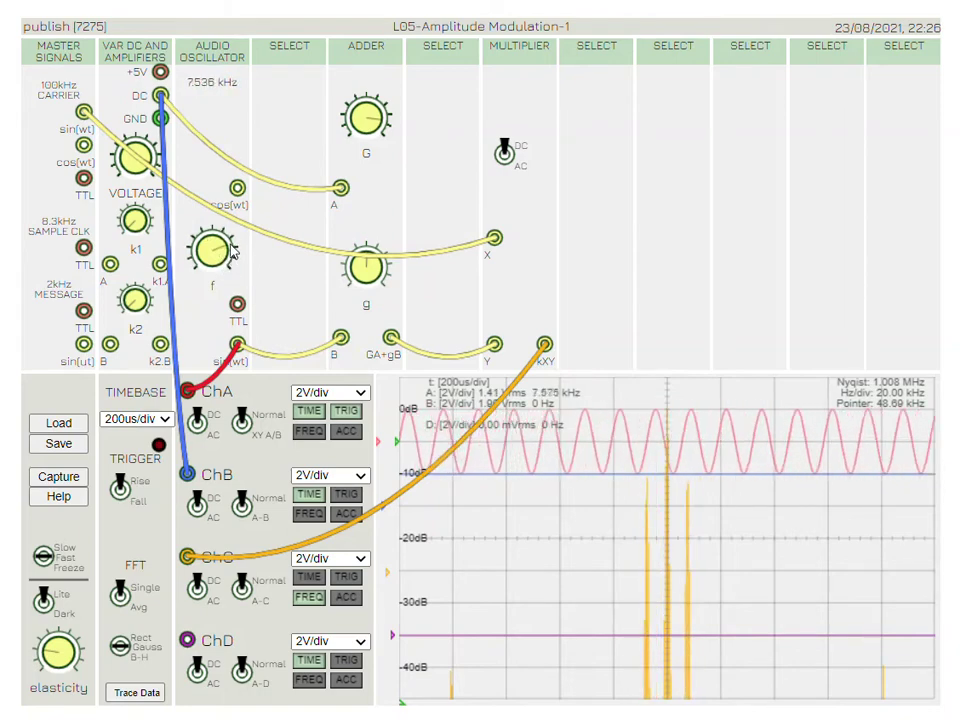
{"action": "scroll", "coordinate": [211, 247], "scroll_direction": "up", "scroll_amount": 12}
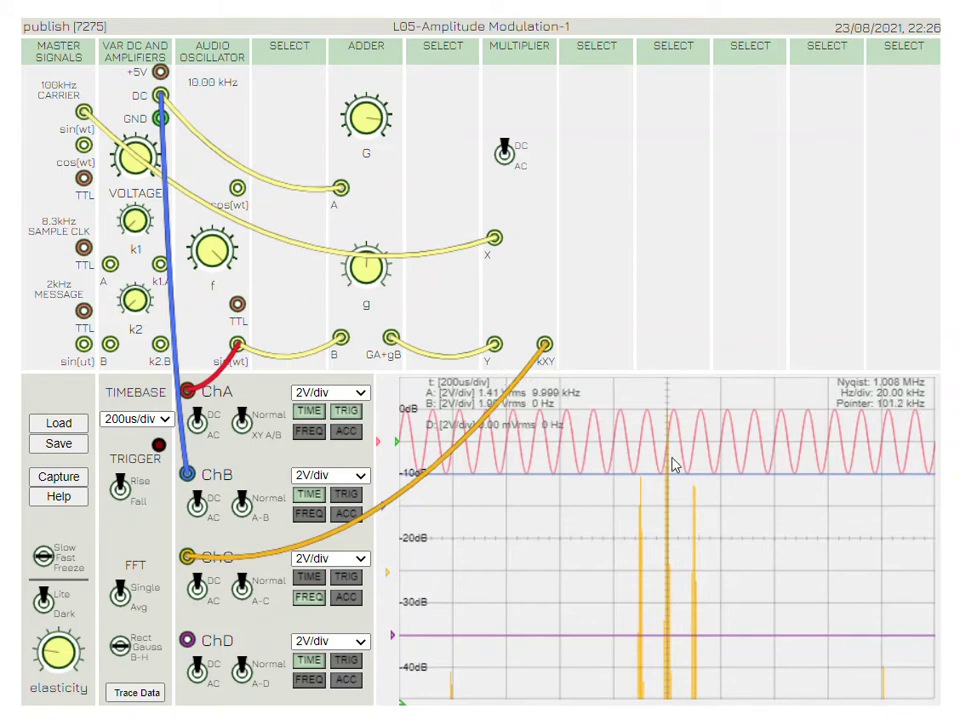
Step: Toggle channel A's sine trace off and on, and restore channel C's time waveform
{"action": "left_click", "coordinate": [309, 412]}
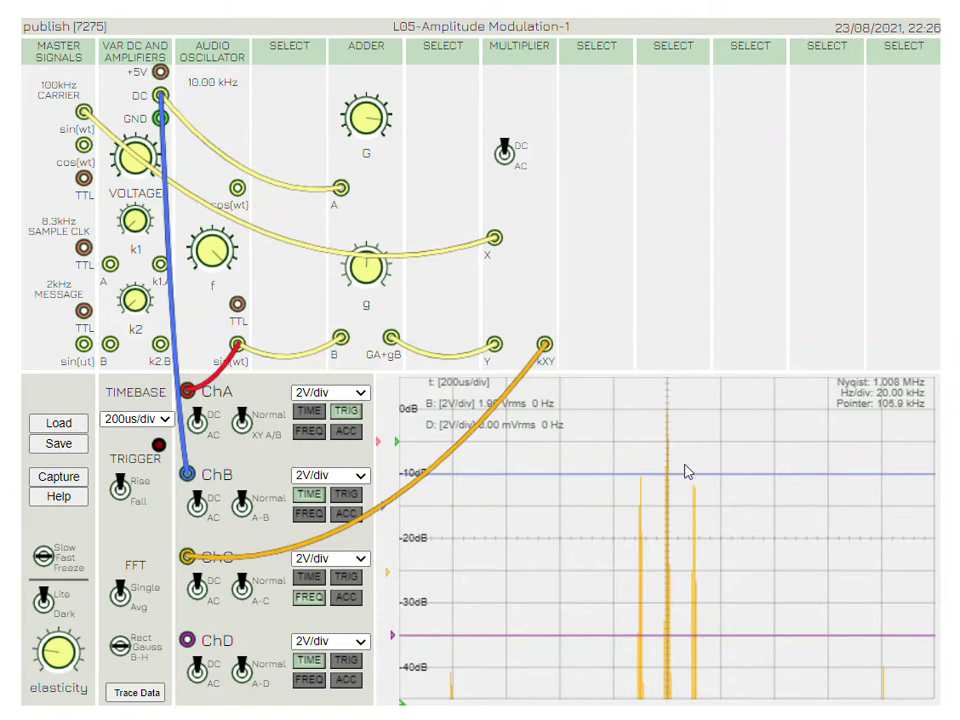
{"action": "left_click", "coordinate": [312, 412]}
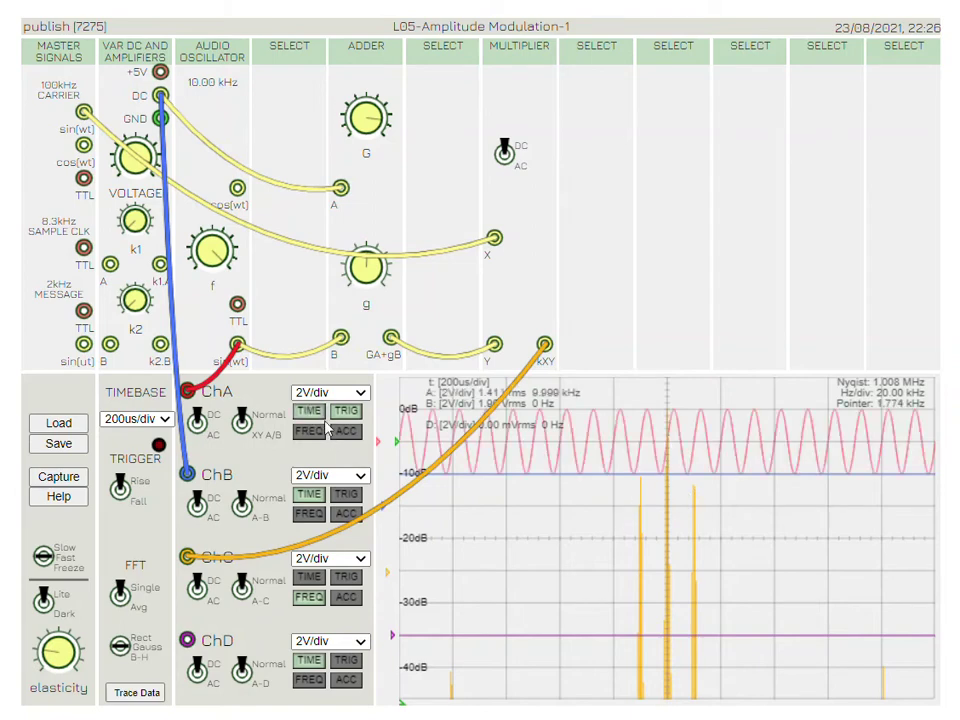
{"action": "left_click", "coordinate": [310, 580]}
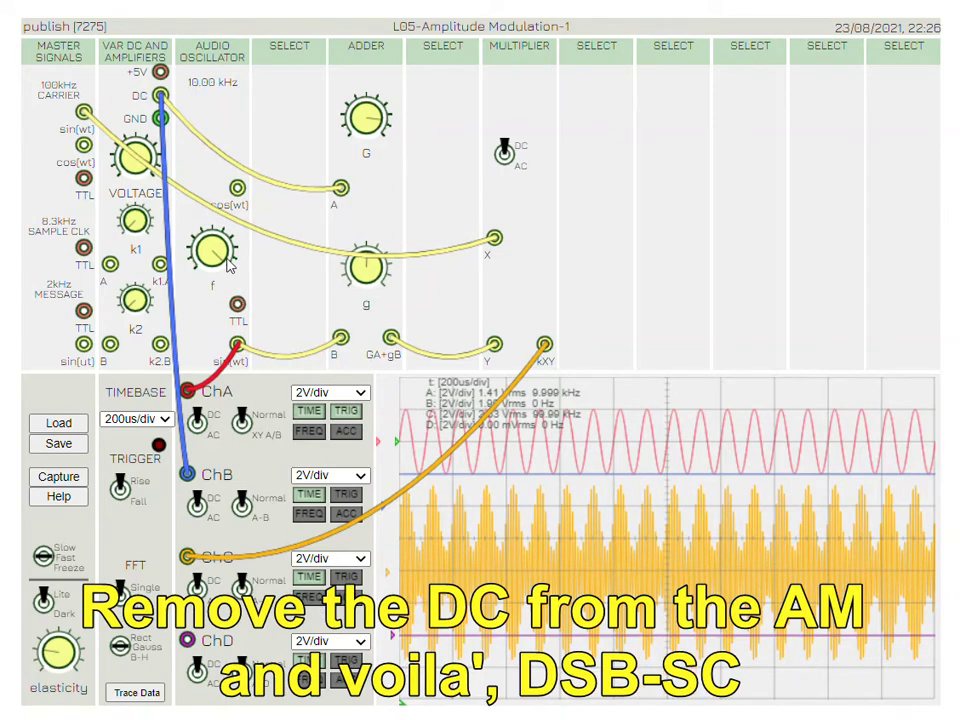
Step: Flip the multiplier to AC and back to DC coupling, then open the saved-experiments list
{"action": "scroll", "coordinate": [224, 258], "scroll_direction": "down", "scroll_amount": 3}
{"action": "scroll", "coordinate": [224, 258], "scroll_direction": "down", "scroll_amount": 6}
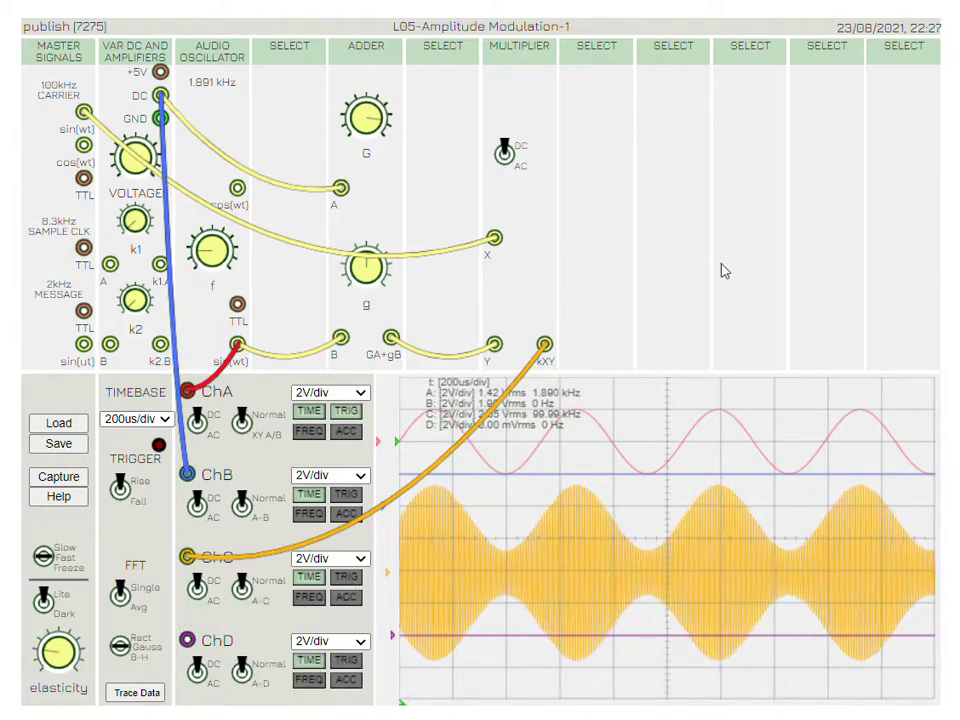
{"action": "left_click", "coordinate": [504, 155]}
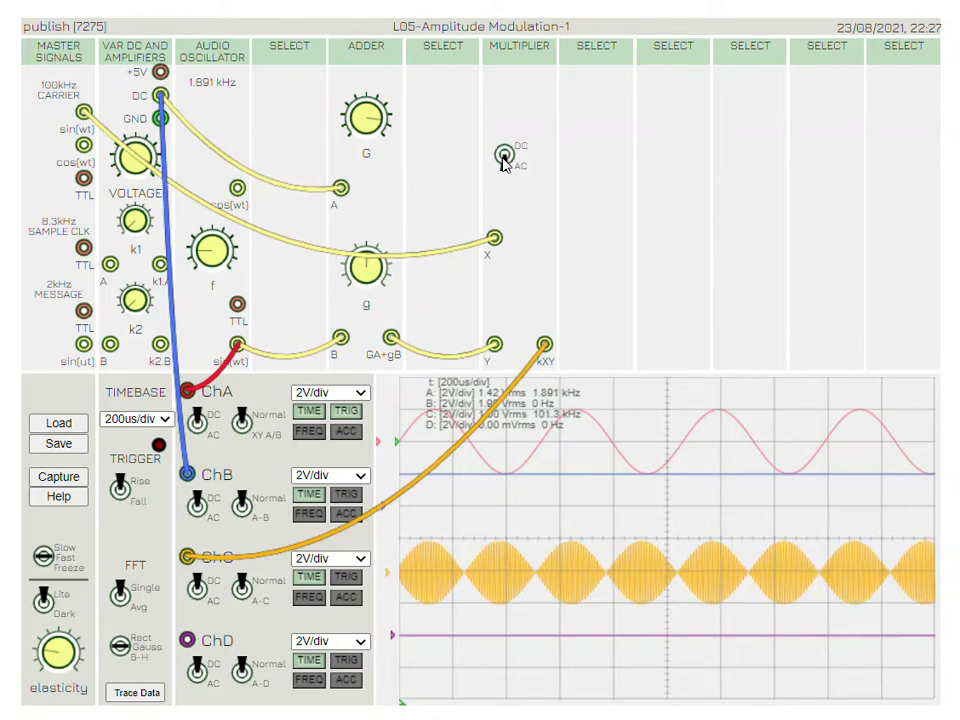
{"action": "left_click", "coordinate": [504, 155]}
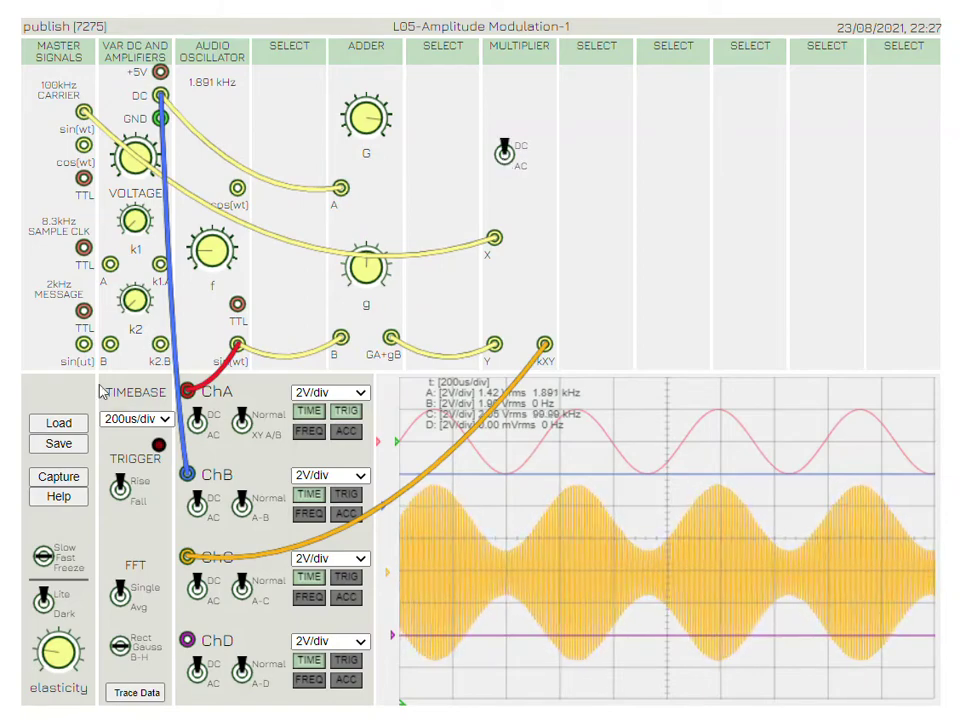
{"action": "left_click", "coordinate": [58, 423]}
{"action": "scroll", "coordinate": [467, 370], "scroll_direction": "down", "scroll_amount": 5}
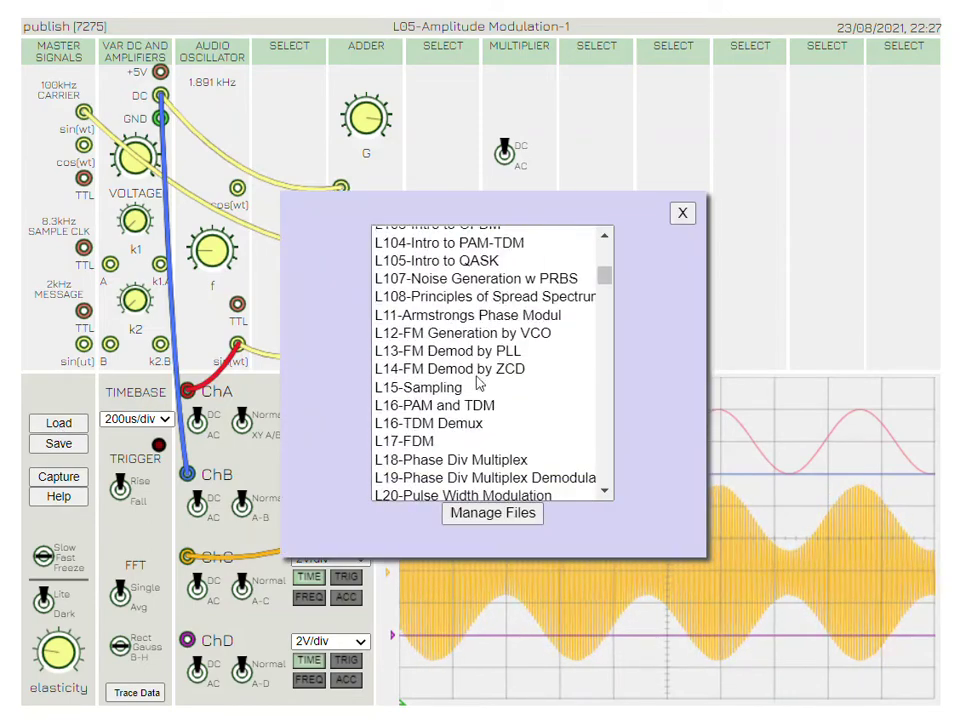
Step: Load the L15-Sampling experiment from the list
{"action": "left_click", "coordinate": [425, 389]}
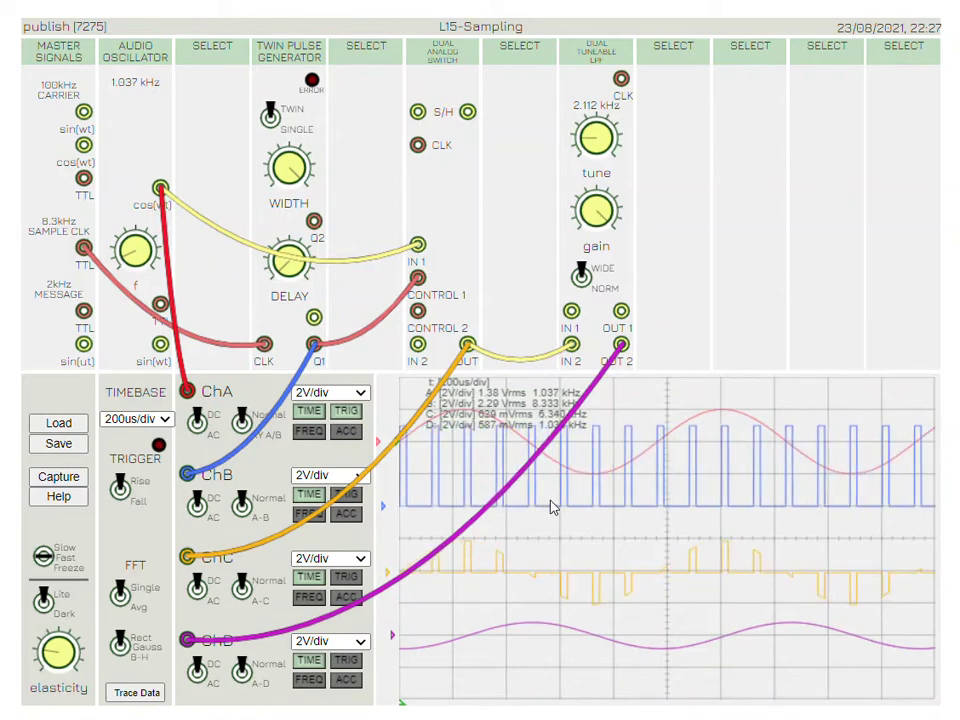
Step: Narrow the sampling pulses, raise the audio oscillator to 1.736 kHz, and show channel C's spectrum
{"action": "mouse_move", "coordinate": [300, 180]}
{"action": "left_mouse_down"}
{"action": "mouse_move", "coordinate": [281, 147]}
{"action": "mouse_move", "coordinate": [270, 147]}
{"action": "mouse_move", "coordinate": [280, 143]}
{"action": "mouse_move", "coordinate": [305, 190]}
{"action": "left_mouse_up"}
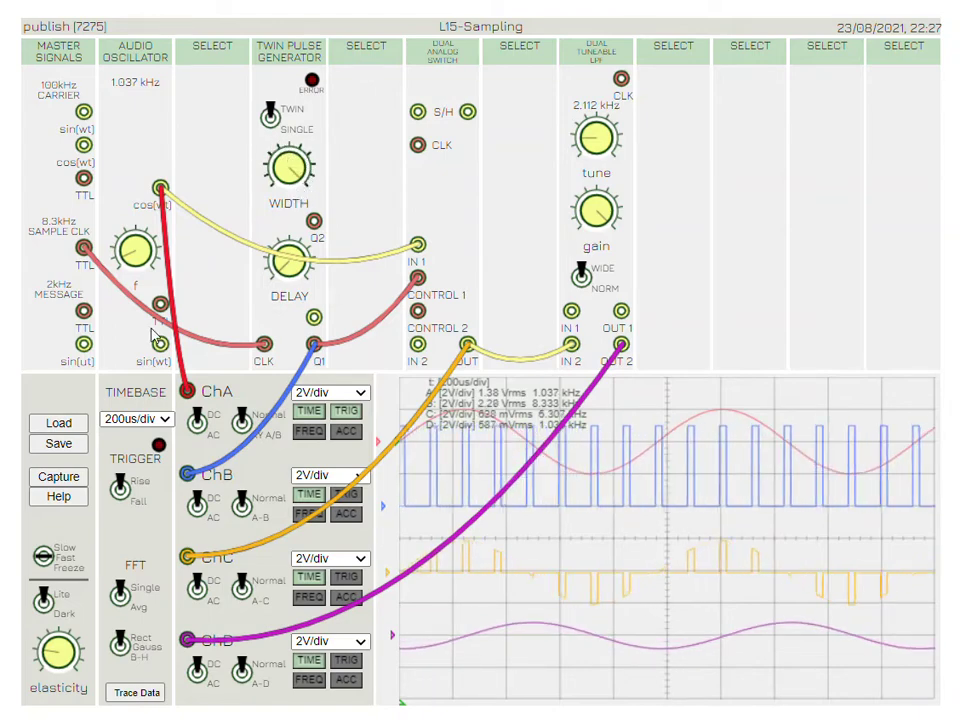
{"action": "mouse_move", "coordinate": [125, 262]}
{"action": "left_mouse_down"}
{"action": "mouse_move", "coordinate": [122, 250]}
{"action": "mouse_move", "coordinate": [127, 270]}
{"action": "mouse_move", "coordinate": [124, 259]}
{"action": "left_mouse_up"}
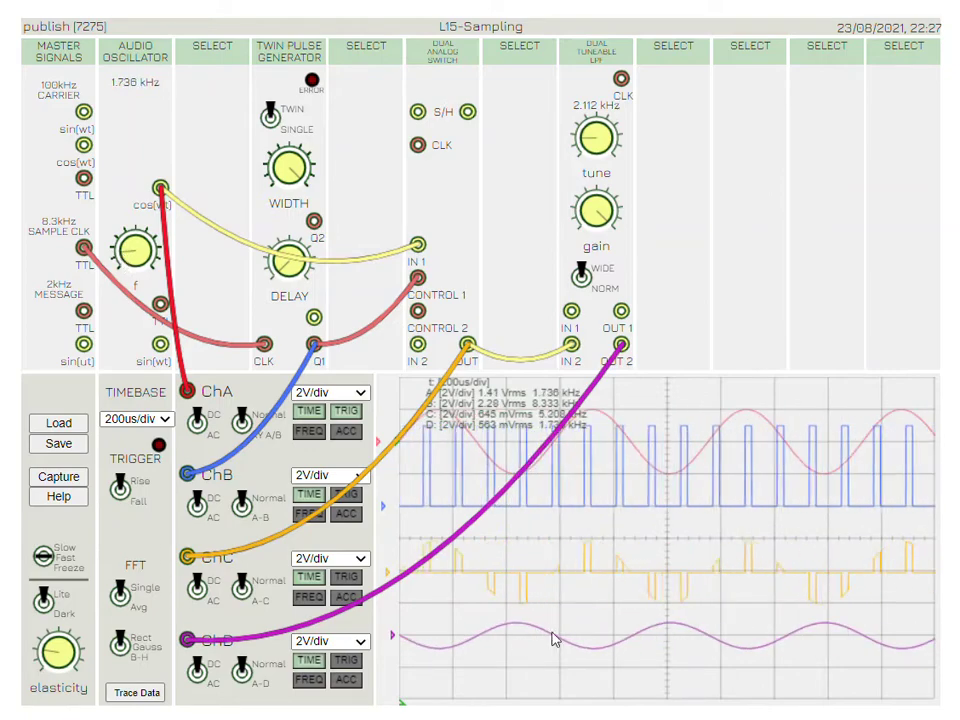
{"action": "left_click", "coordinate": [318, 597]}
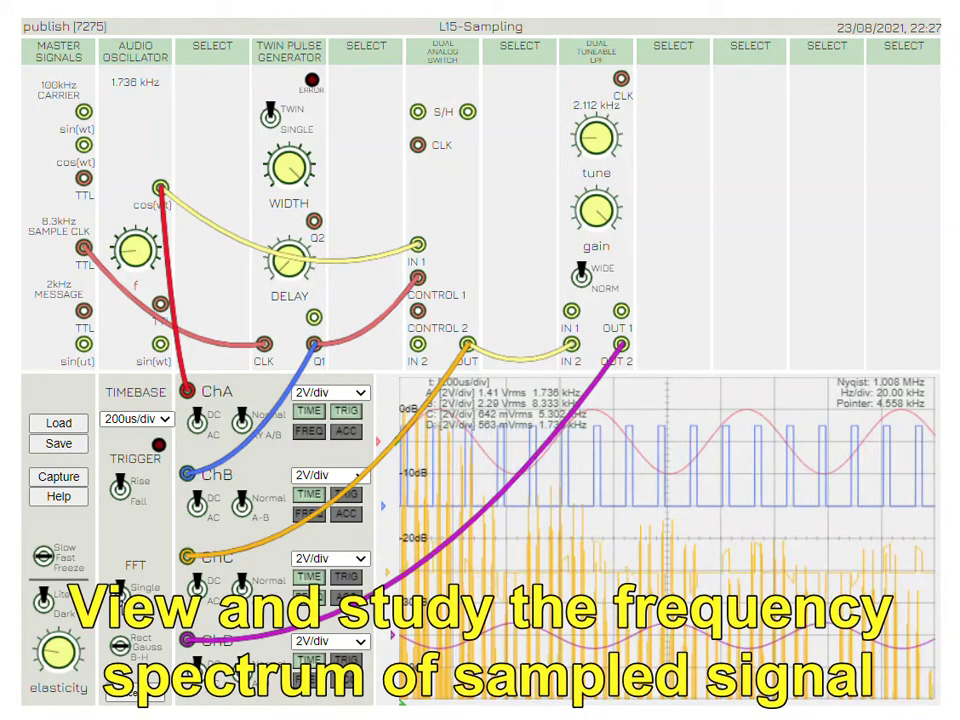
Step: Set the timebase to 500us then 50us/div, average the FFT, and turn the spectrum off
{"action": "left_click", "coordinate": [168, 419]}
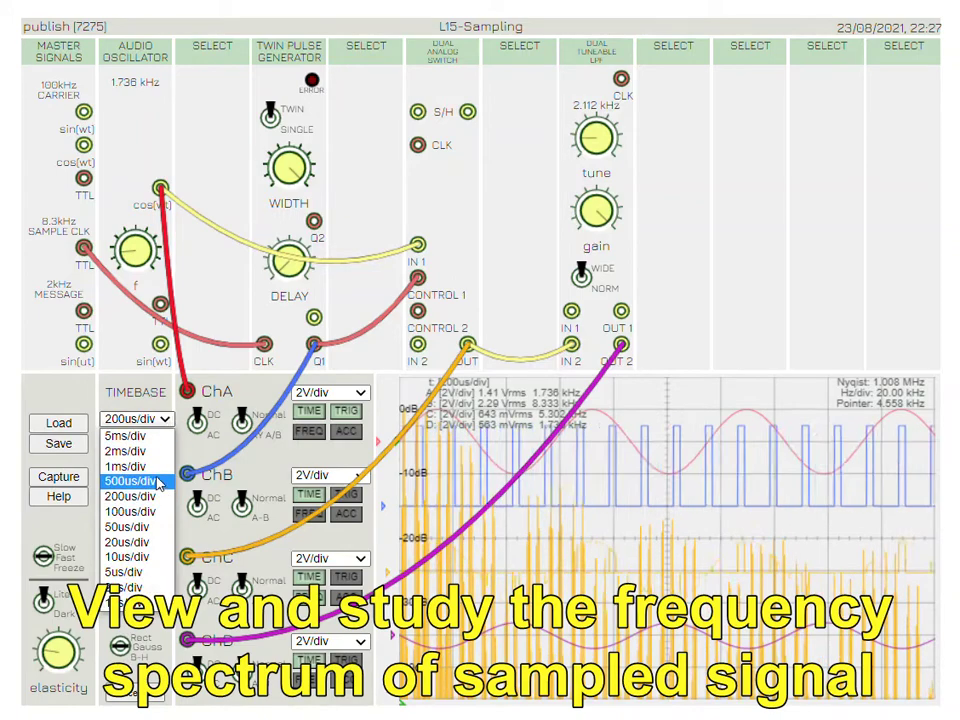
{"action": "left_click", "coordinate": [155, 481]}
{"action": "left_click", "coordinate": [140, 419]}
{"action": "left_click", "coordinate": [148, 527]}
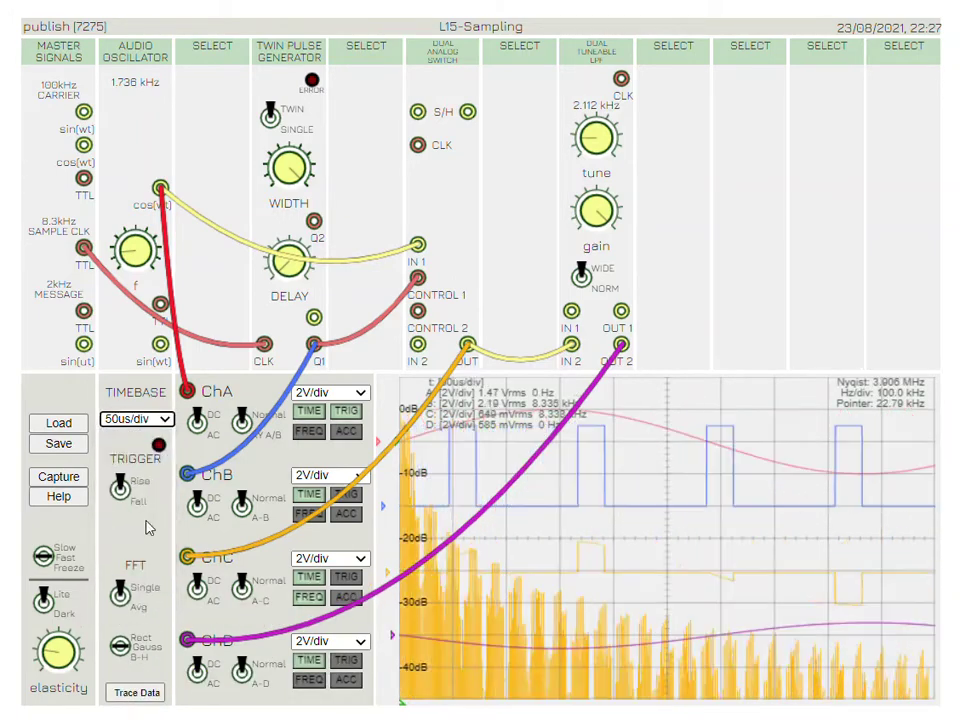
{"action": "left_click", "coordinate": [120, 597]}
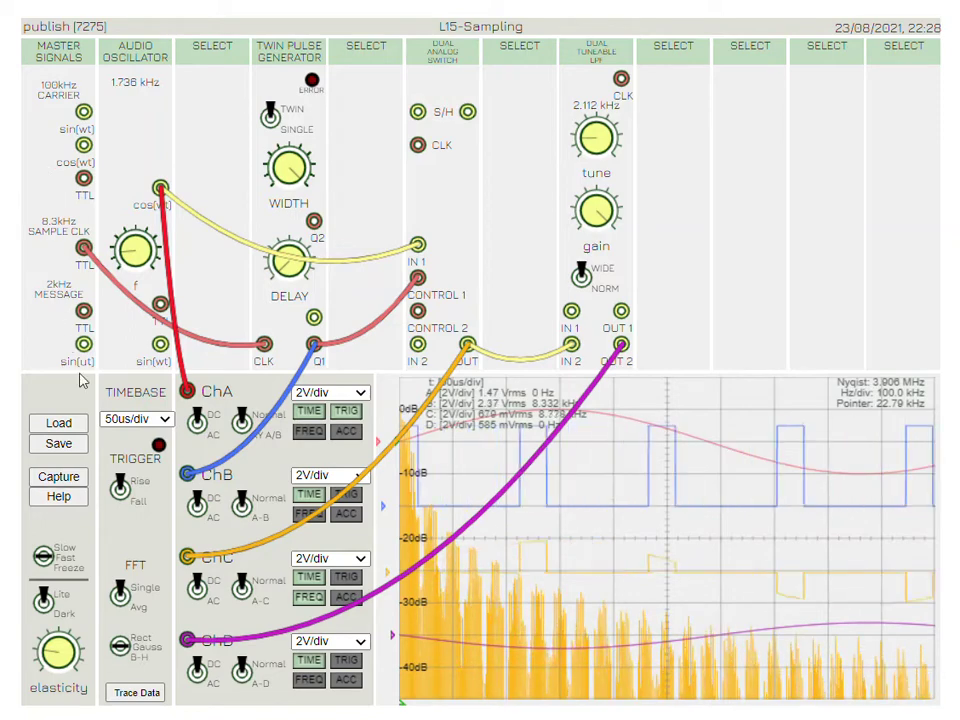
{"action": "left_click", "coordinate": [309, 597]}
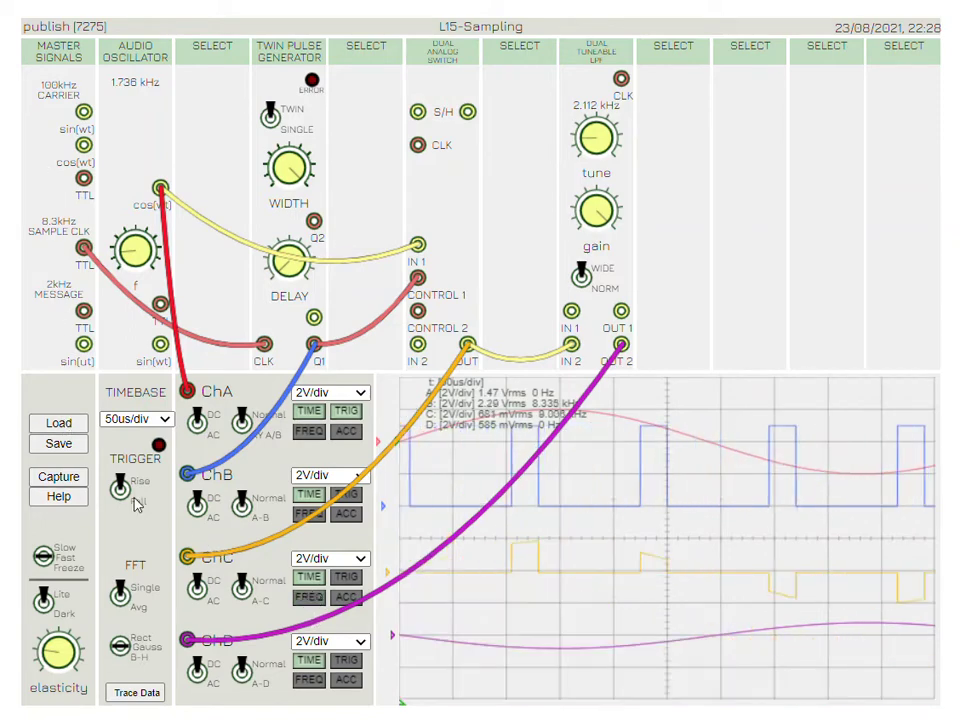
Step: Load the L16-PAM and TDM experiment
{"action": "left_click", "coordinate": [59, 424]}
{"action": "scroll", "coordinate": [537, 397], "scroll_direction": "down", "scroll_amount": 5}
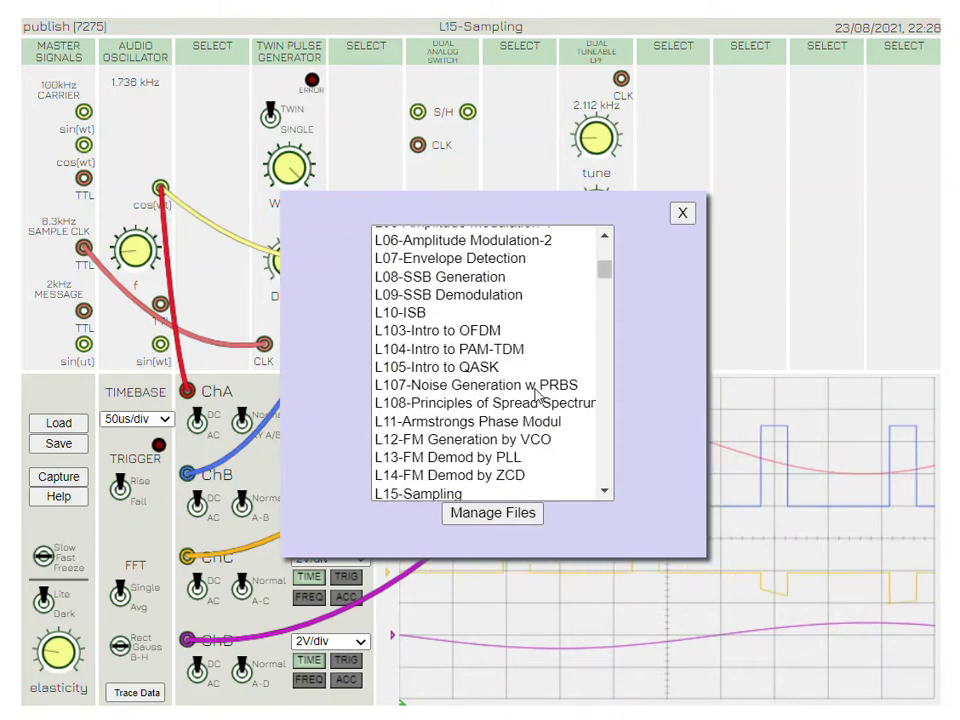
{"action": "left_click", "coordinate": [485, 406]}
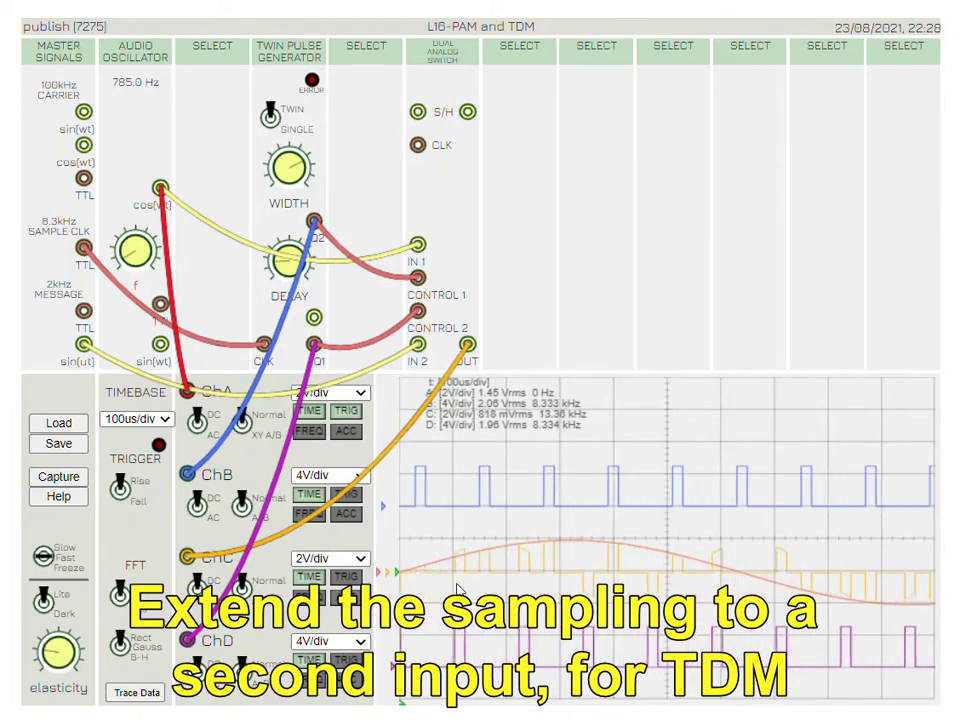
Step: Toggle the scope's Slow/Fast refresh and reduce the second pulse train's delay
{"action": "left_click", "coordinate": [44, 555]}
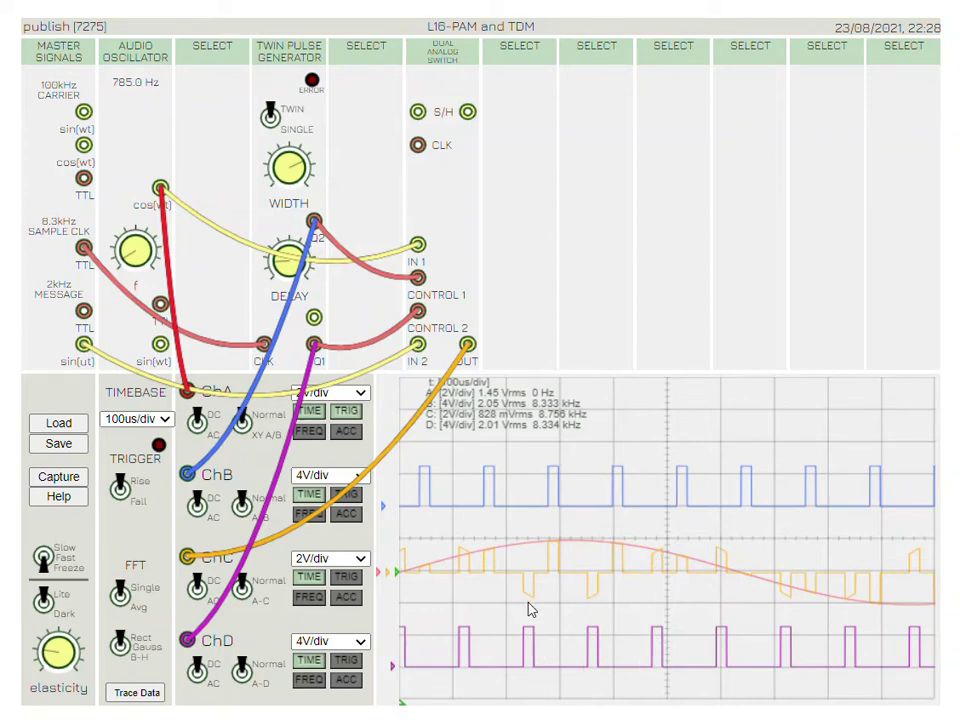
{"action": "left_click", "coordinate": [44, 557]}
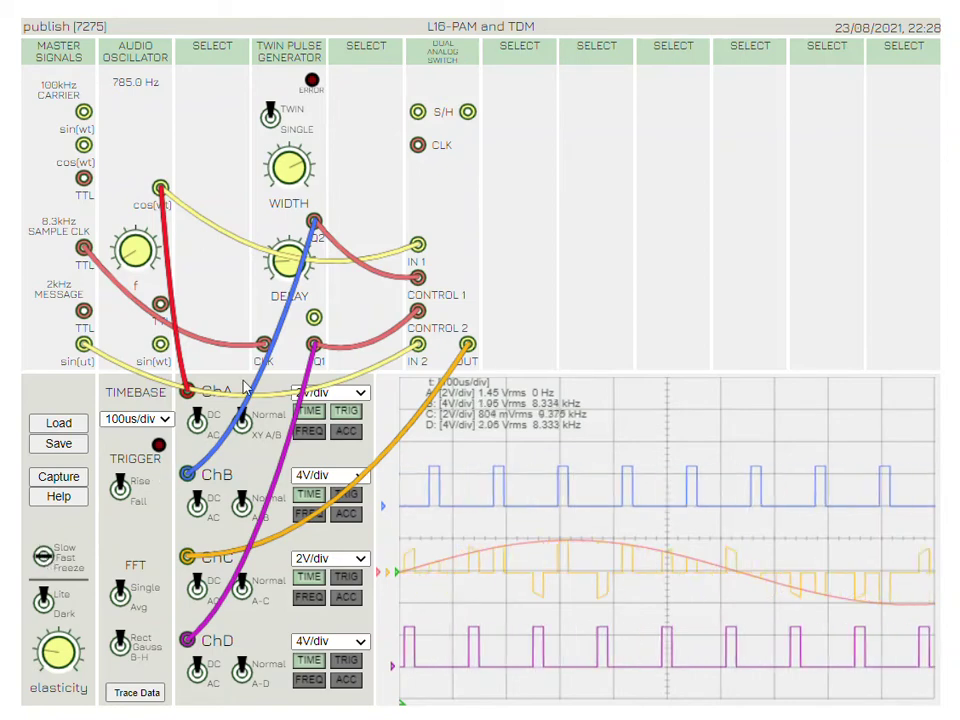
{"action": "left_click_drag", "start_coordinate": [290, 250], "coordinate": [281, 254]}
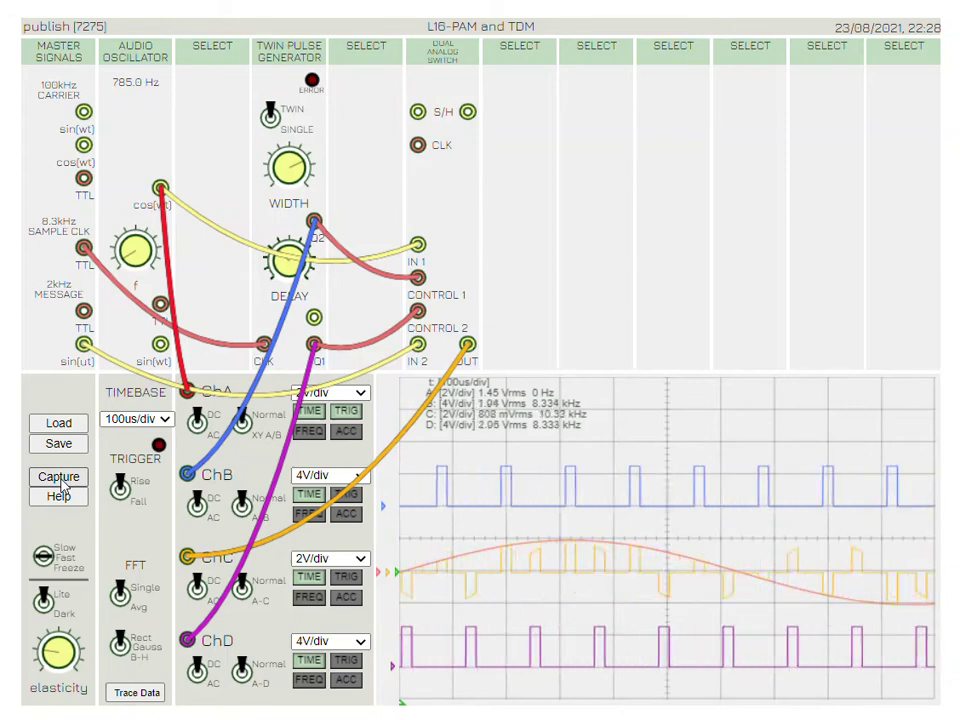
Step: Load the L29-BPSK Demodulation experiment
{"action": "left_click", "coordinate": [62, 422]}
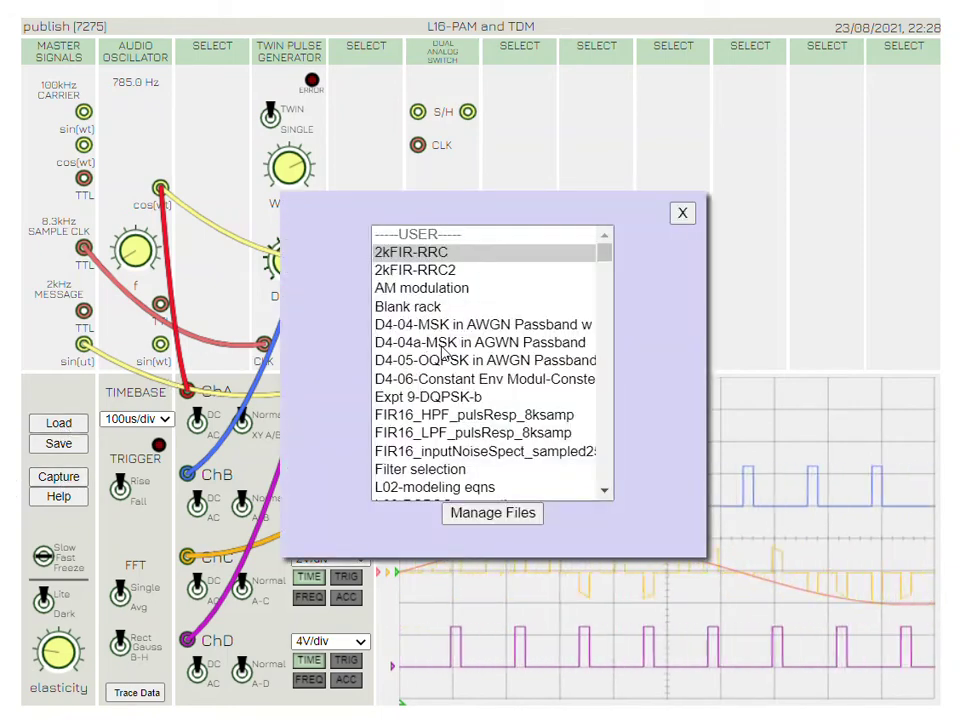
{"action": "scroll", "coordinate": [443, 350], "scroll_direction": "down", "scroll_amount": 8}
{"action": "scroll", "coordinate": [443, 352], "scroll_direction": "down", "scroll_amount": 2}
{"action": "scroll", "coordinate": [443, 352], "scroll_direction": "down", "scroll_amount": 5}
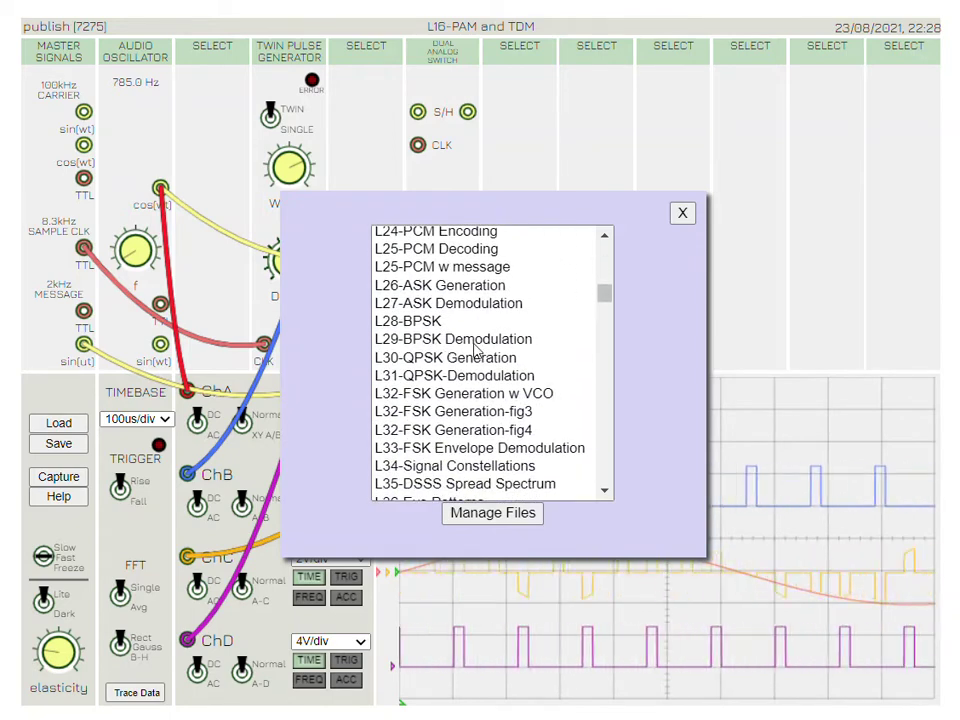
{"action": "left_click", "coordinate": [477, 340]}
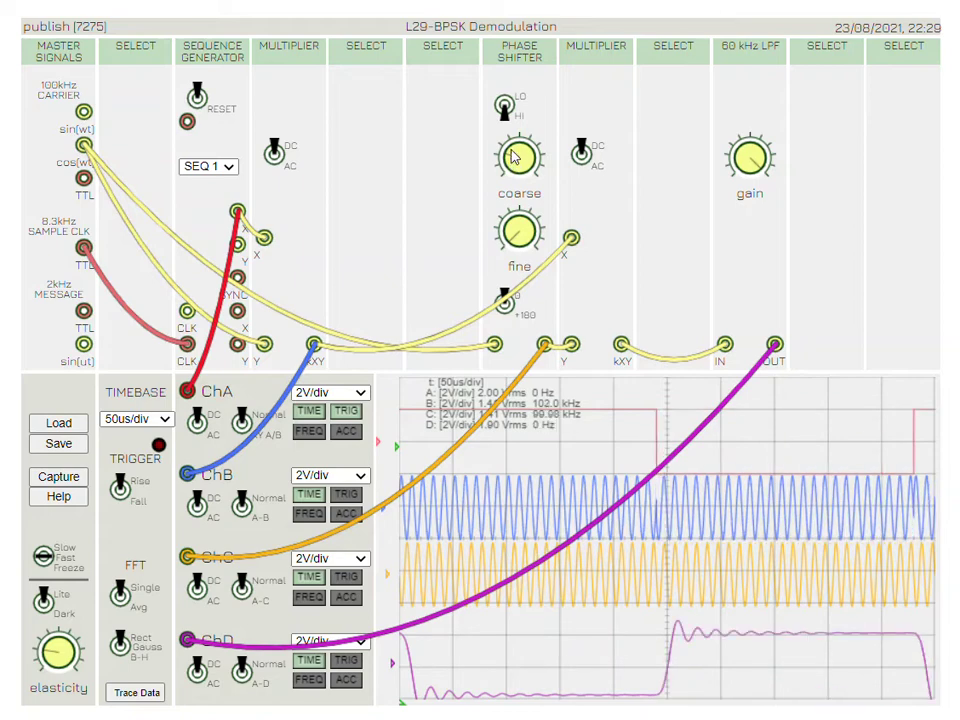
Step: Adjust the phase shifter's coarse phase, LO/HI range and LPF gain, then show channel B's spectrum
{"action": "mouse_move", "coordinate": [519, 155]}
{"action": "left_mouse_down"}
{"action": "mouse_move", "coordinate": [540, 172]}
{"action": "mouse_move", "coordinate": [538, 193]}
{"action": "mouse_move", "coordinate": [519, 208]}
{"action": "mouse_move", "coordinate": [487, 211]}
{"action": "mouse_move", "coordinate": [538, 192]}
{"action": "left_mouse_up"}
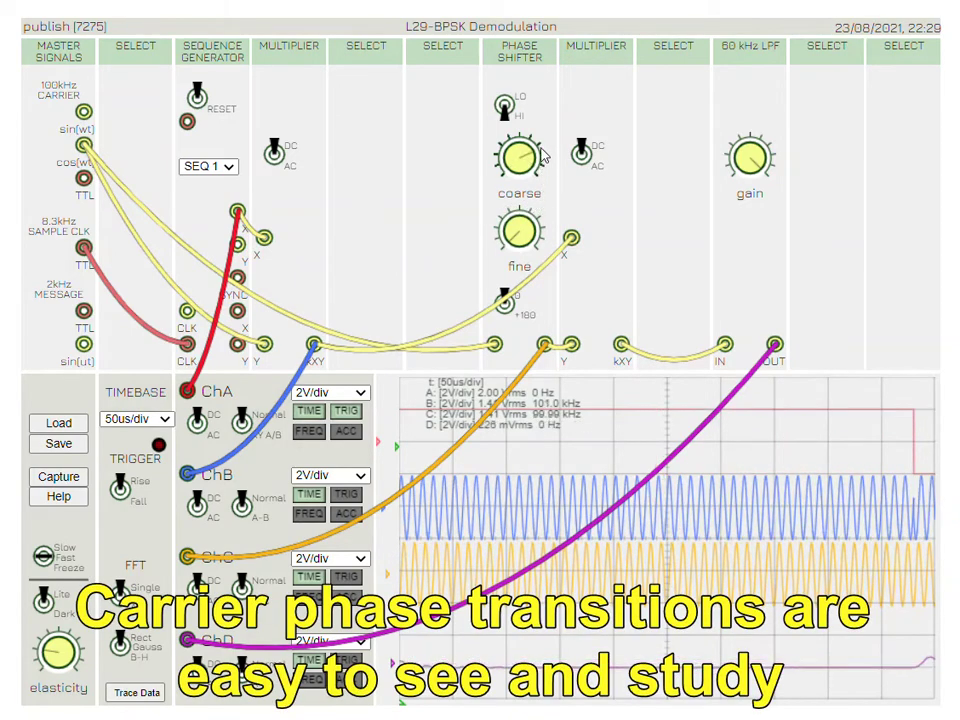
{"action": "left_click", "coordinate": [505, 108]}
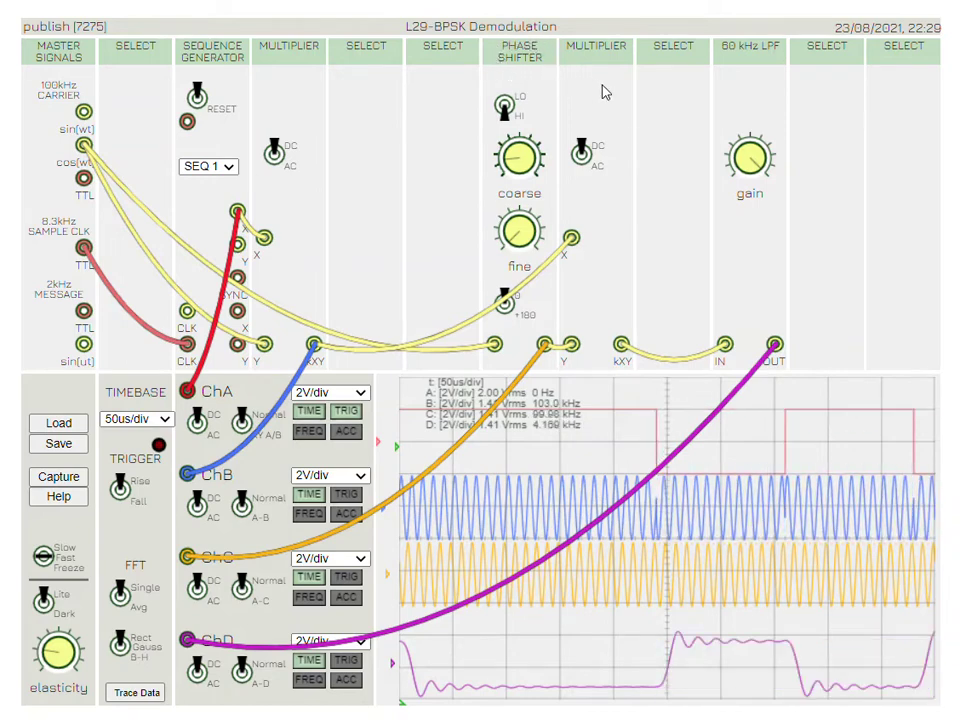
{"action": "left_click_drag", "start_coordinate": [762, 177], "coordinate": [733, 168]}
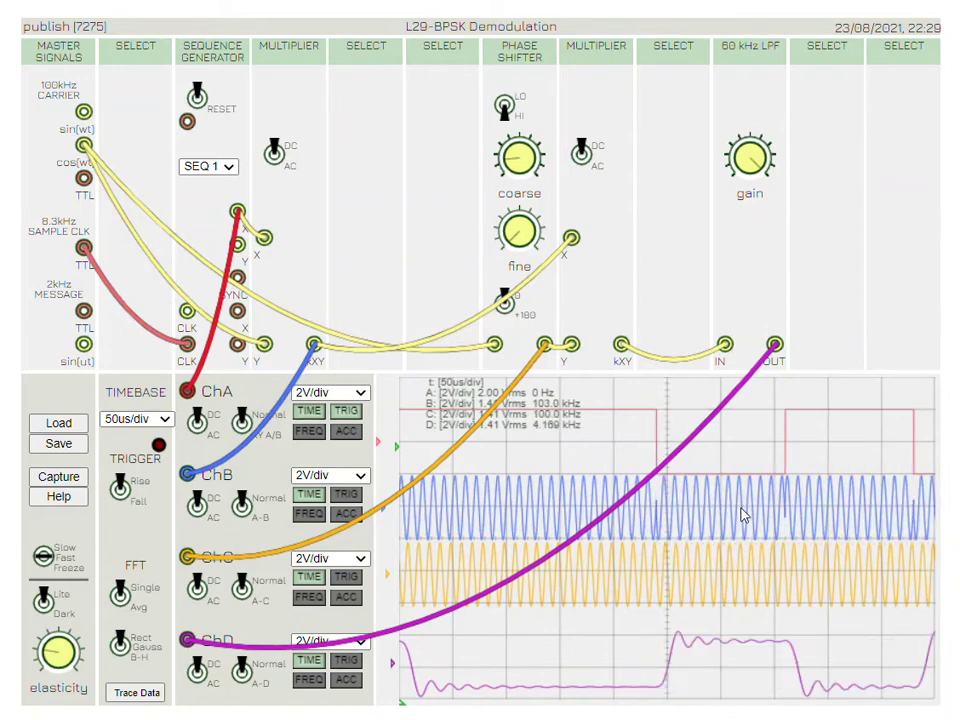
{"action": "left_click", "coordinate": [311, 514]}
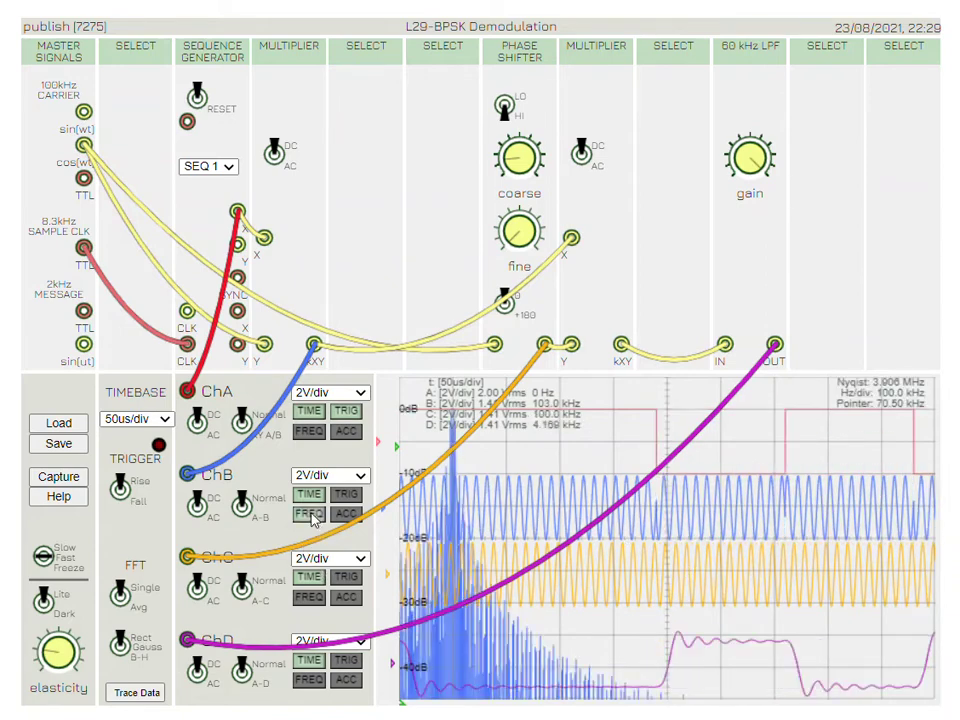
Step: Set the timebase to 200us/div, change the FFT window, and turn off channel B's spectrum
{"action": "left_click", "coordinate": [137, 418]}
{"action": "left_click", "coordinate": [156, 497]}
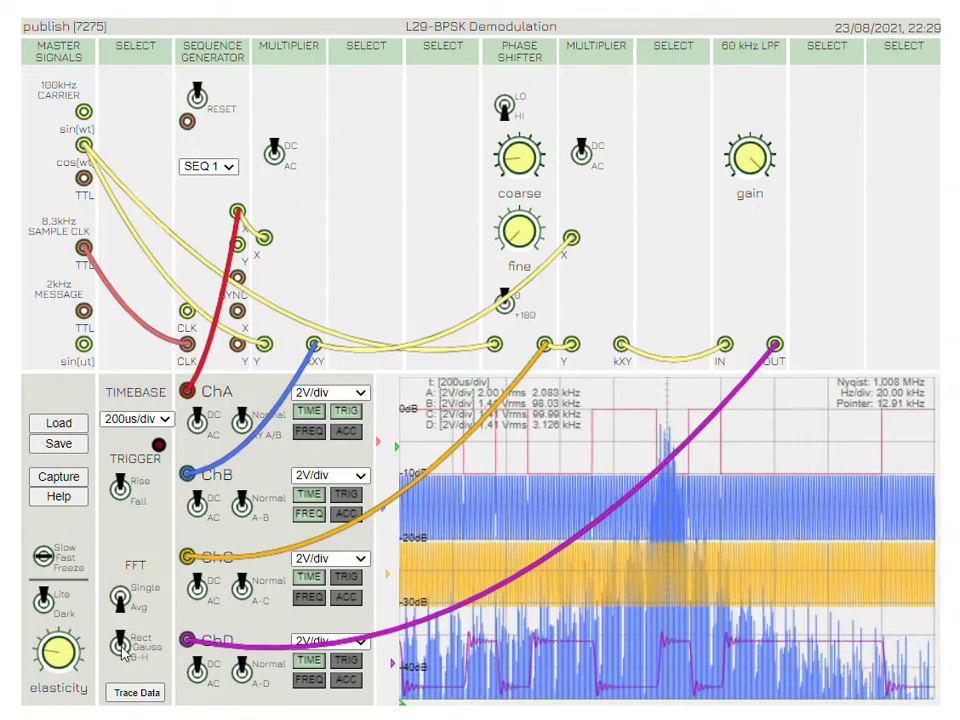
{"action": "left_click", "coordinate": [122, 647]}
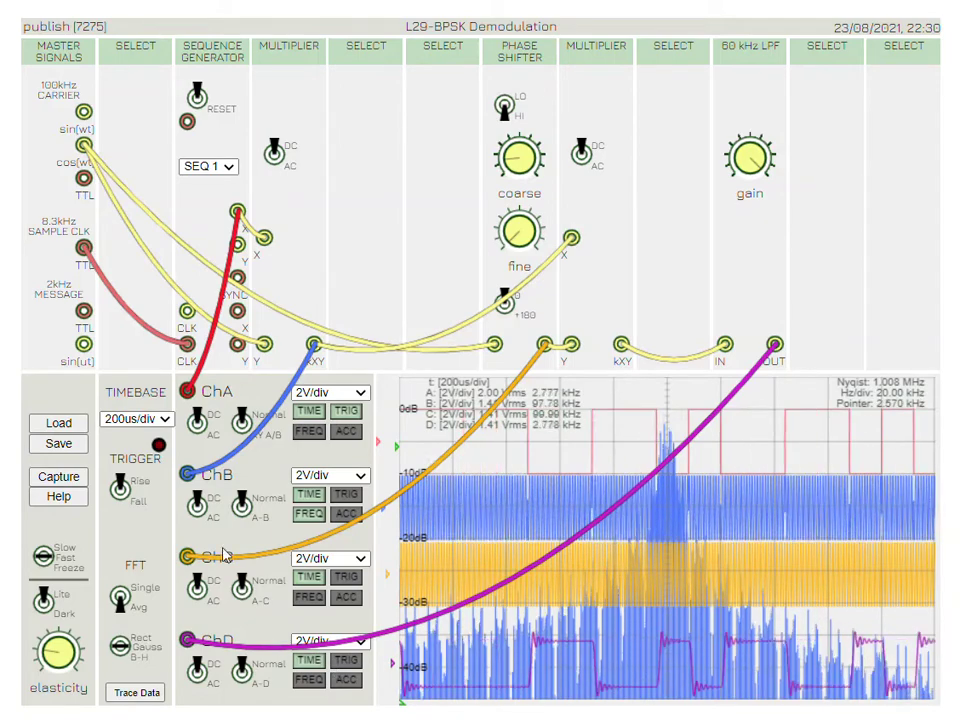
{"action": "left_click", "coordinate": [322, 513]}
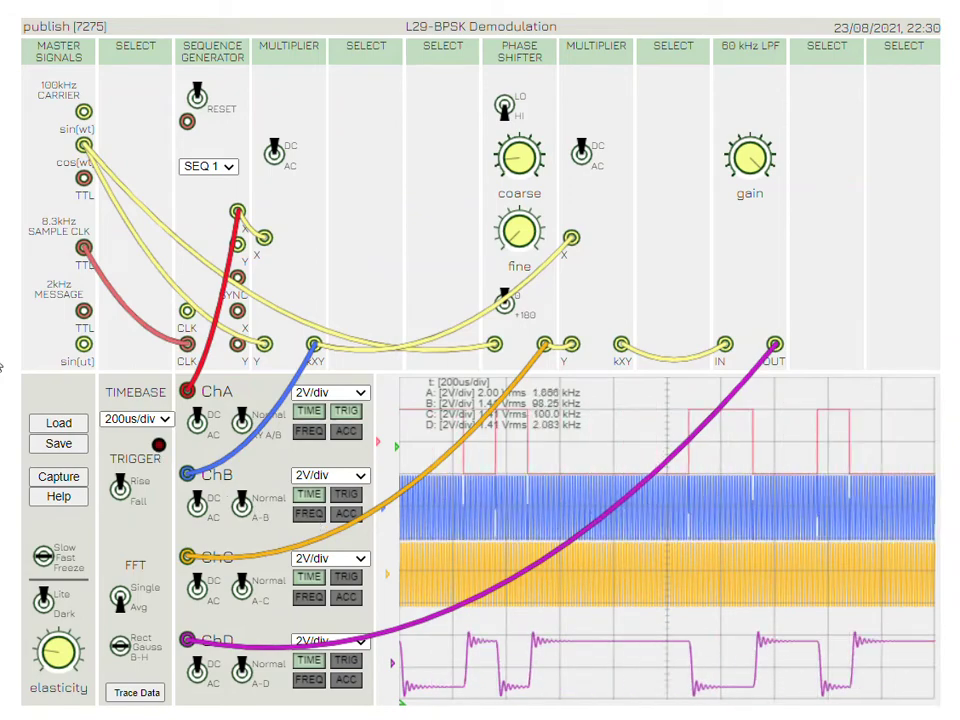
Step: Load the L31-QPSK-Demodulation experiment from the saved-experiments list
{"action": "left_click", "coordinate": [58, 423]}
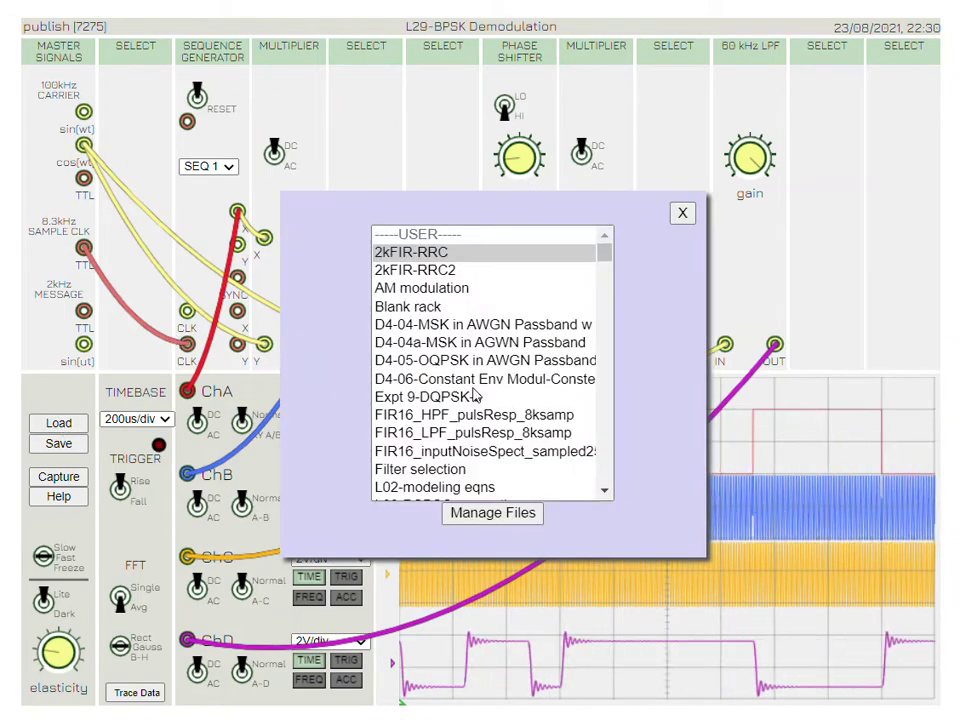
{"action": "scroll", "coordinate": [477, 397], "scroll_direction": "down", "scroll_amount": 3}
{"action": "scroll", "coordinate": [477, 397], "scroll_direction": "down", "scroll_amount": 8}
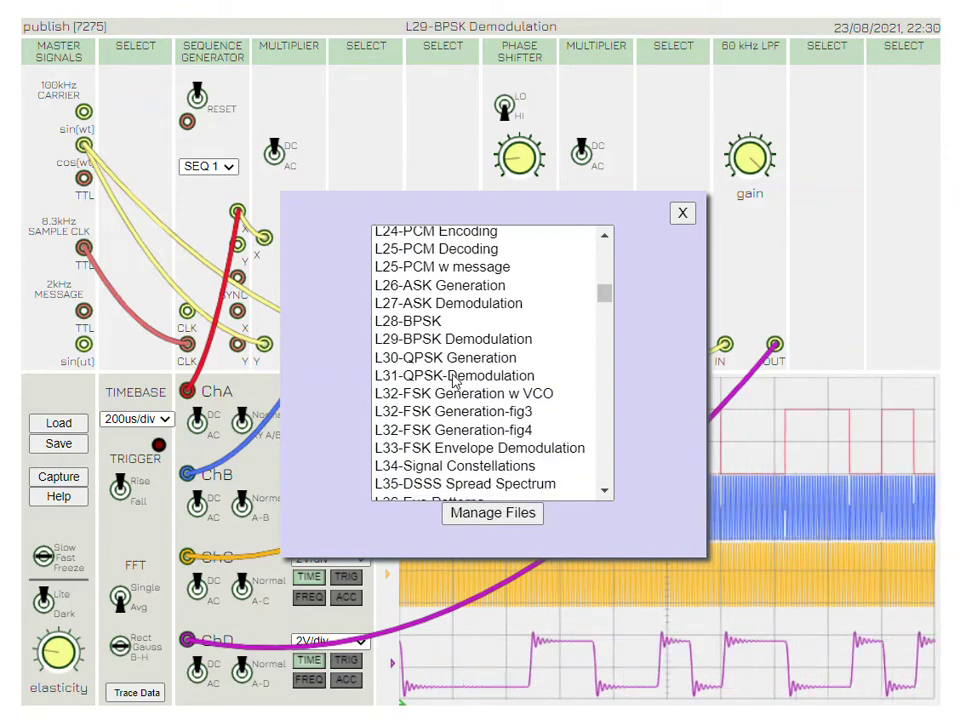
{"action": "left_click", "coordinate": [450, 377]}
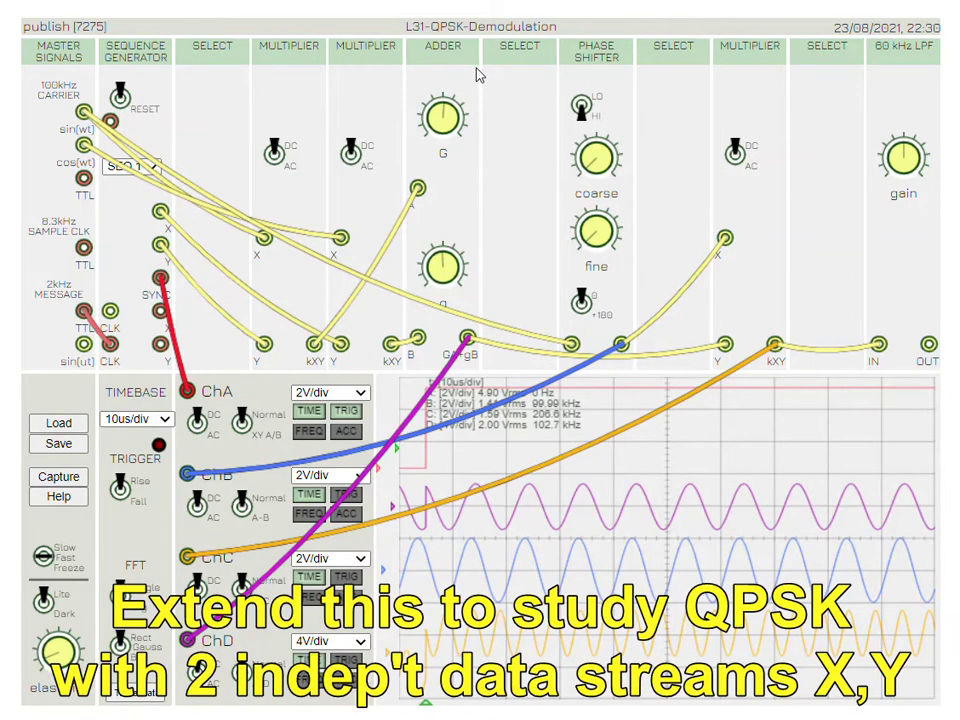
Step: Step the scope timebase through 100us/div and then 200us/div
{"action": "left_click", "coordinate": [136, 418]}
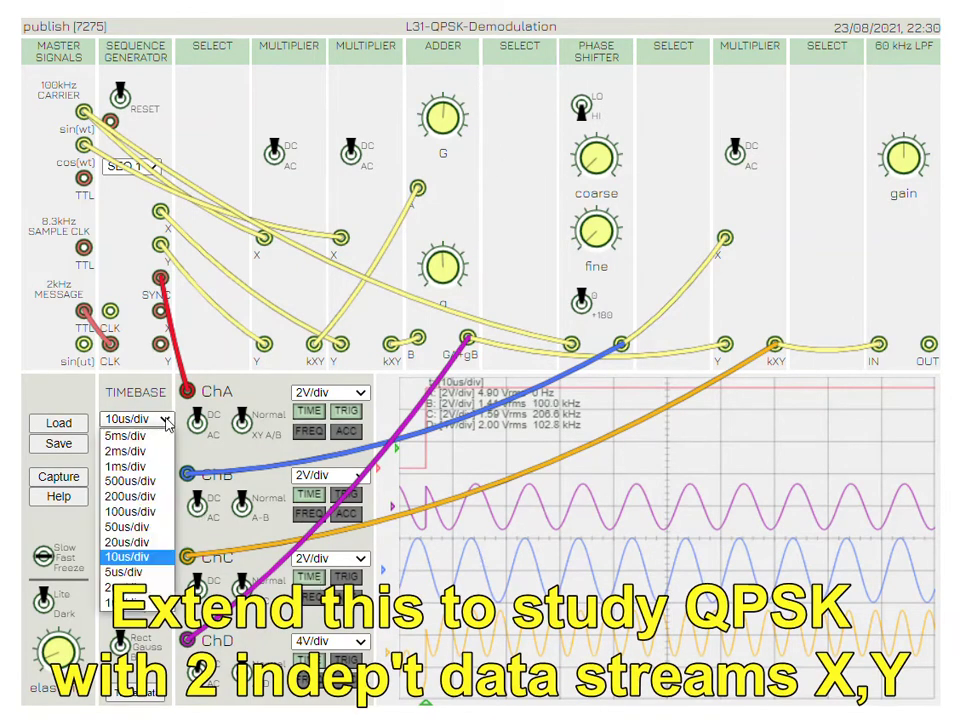
{"action": "left_click", "coordinate": [130, 512]}
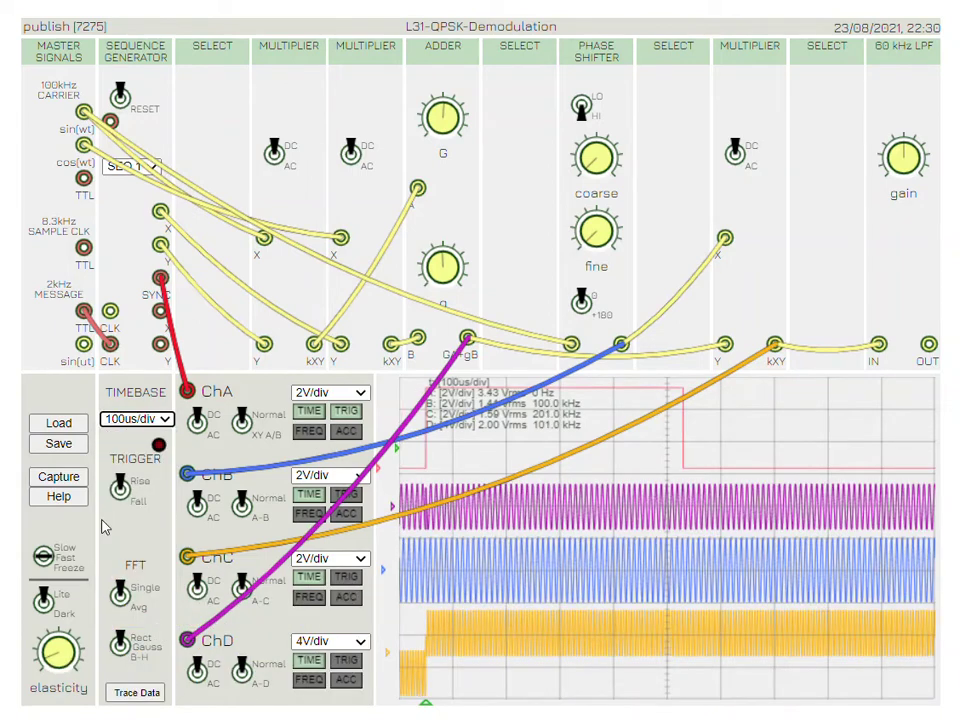
{"action": "left_click", "coordinate": [165, 419]}
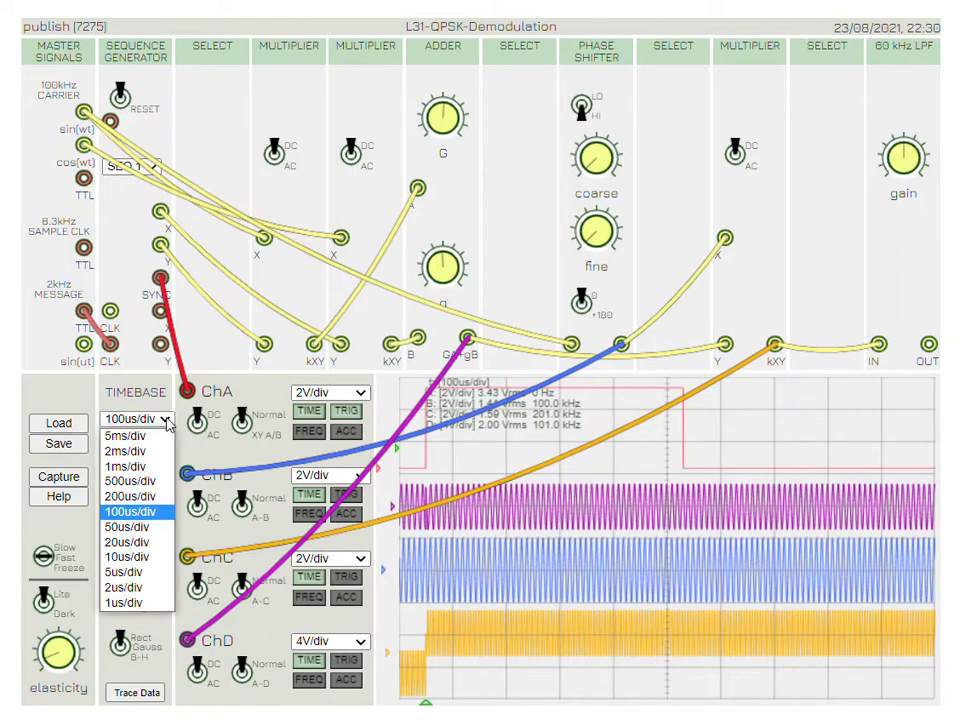
{"action": "left_click", "coordinate": [140, 496]}
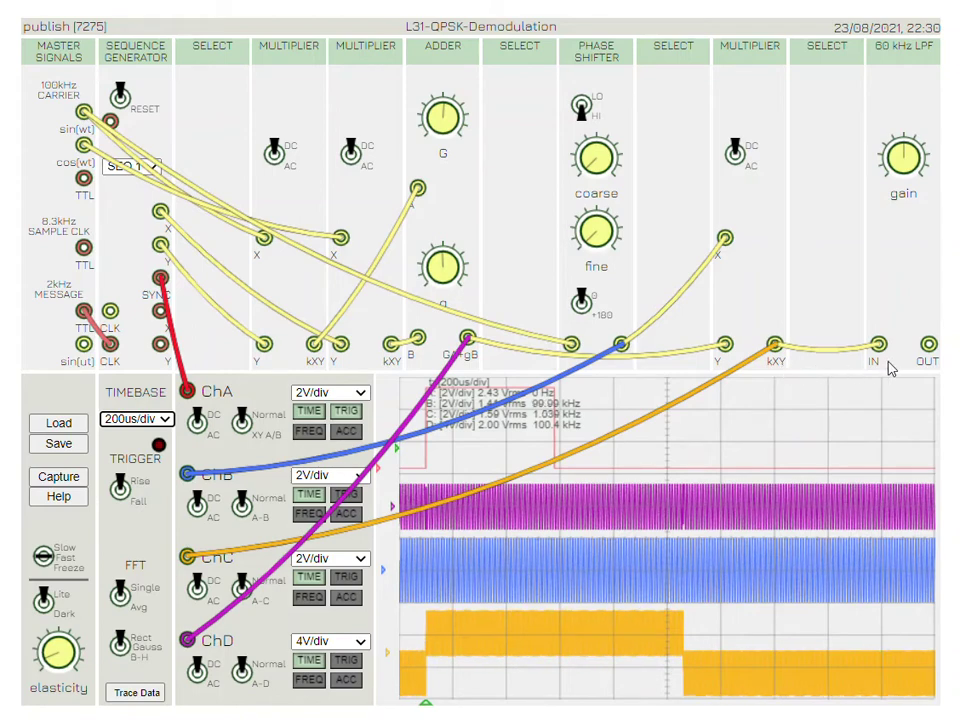
Step: Patch the 60 kHz LPF output to channel C, set 500us/div, and feed channel B from sequence generator X
{"action": "left_click_drag", "start_coordinate": [928, 347], "coordinate": [186, 560]}
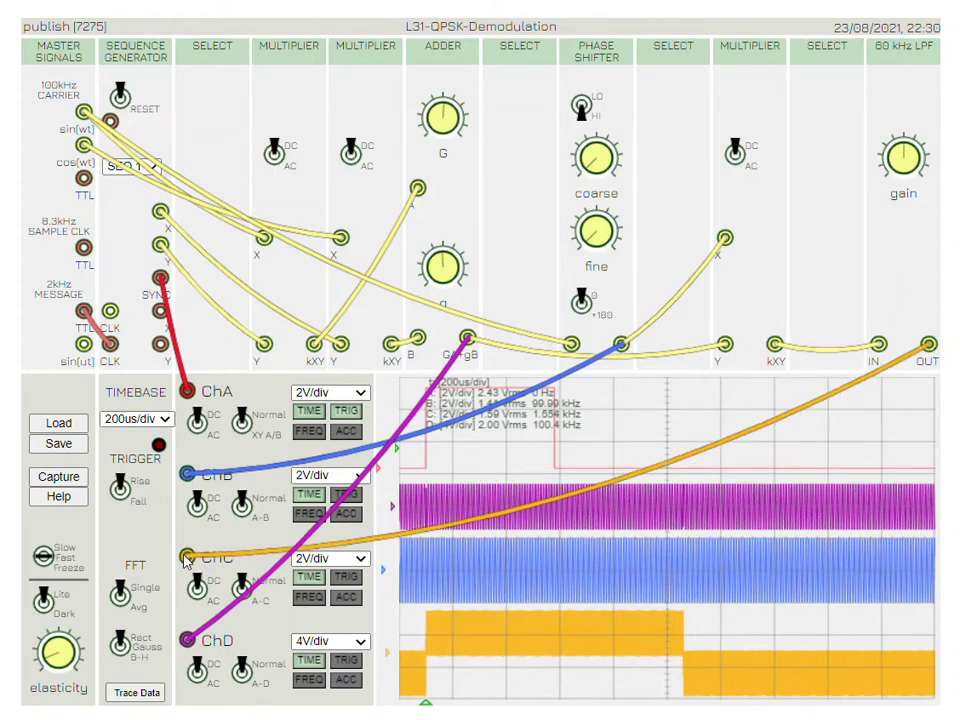
{"action": "left_click", "coordinate": [150, 419]}
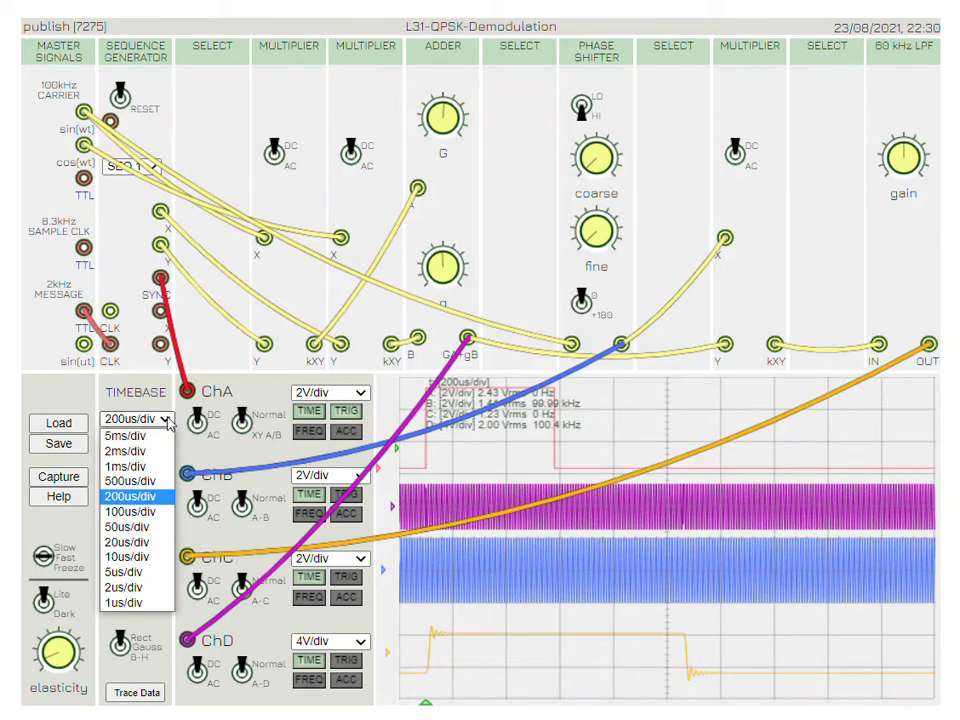
{"action": "left_click", "coordinate": [152, 482]}
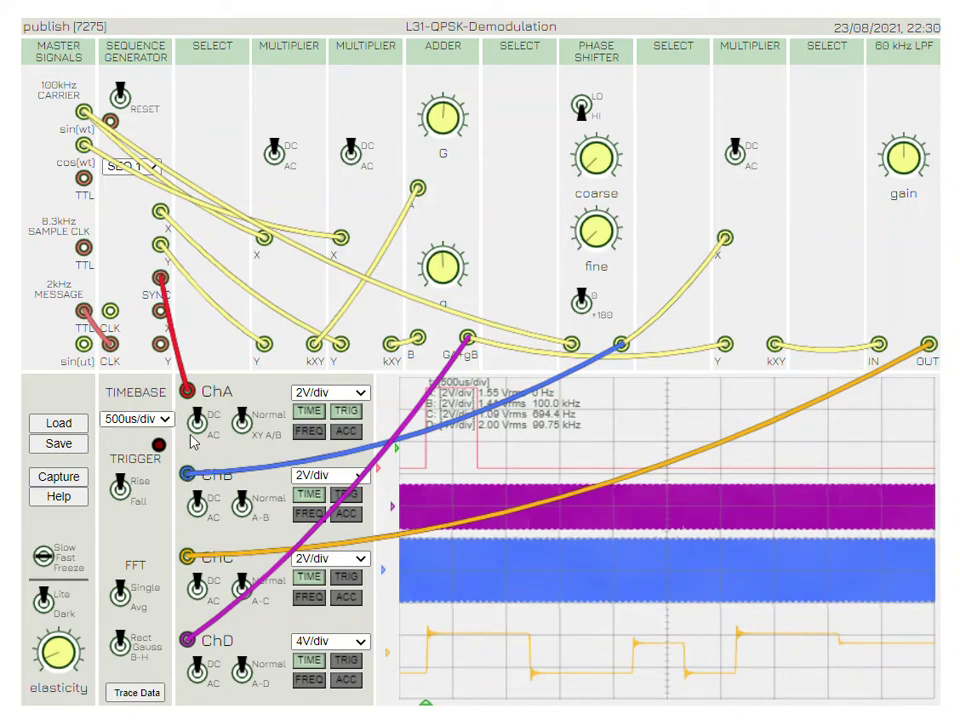
{"action": "left_click", "coordinate": [160, 214]}
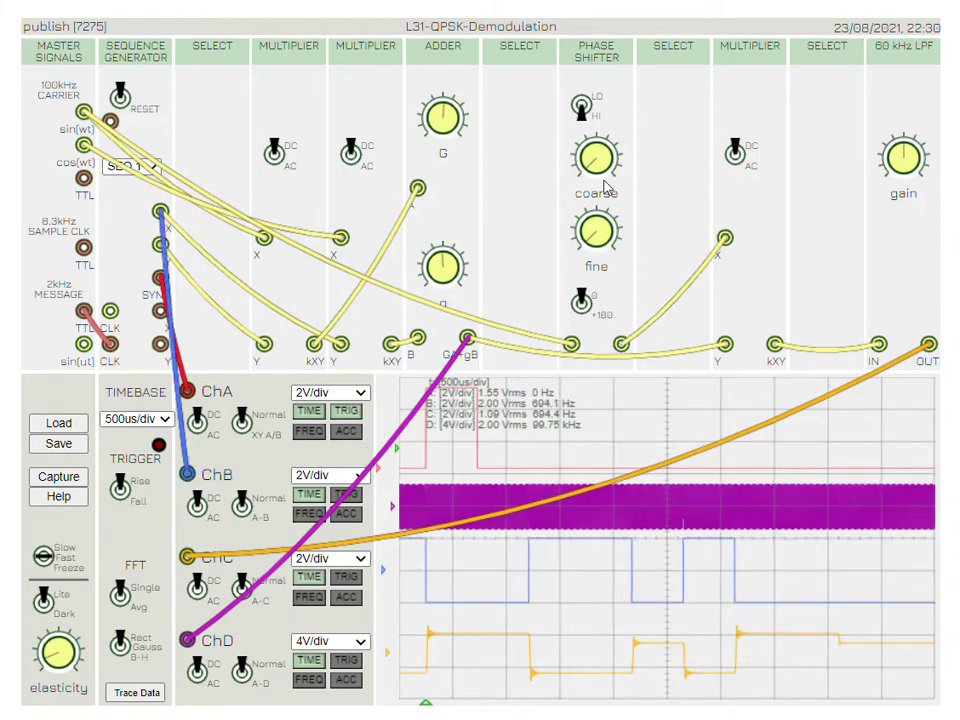
Step: Retune the phase shifter's coarse knob to align the recovered data, then bring up the saved-experiments list
{"action": "left_click_drag", "start_coordinate": [587, 175], "coordinate": [607, 143]}
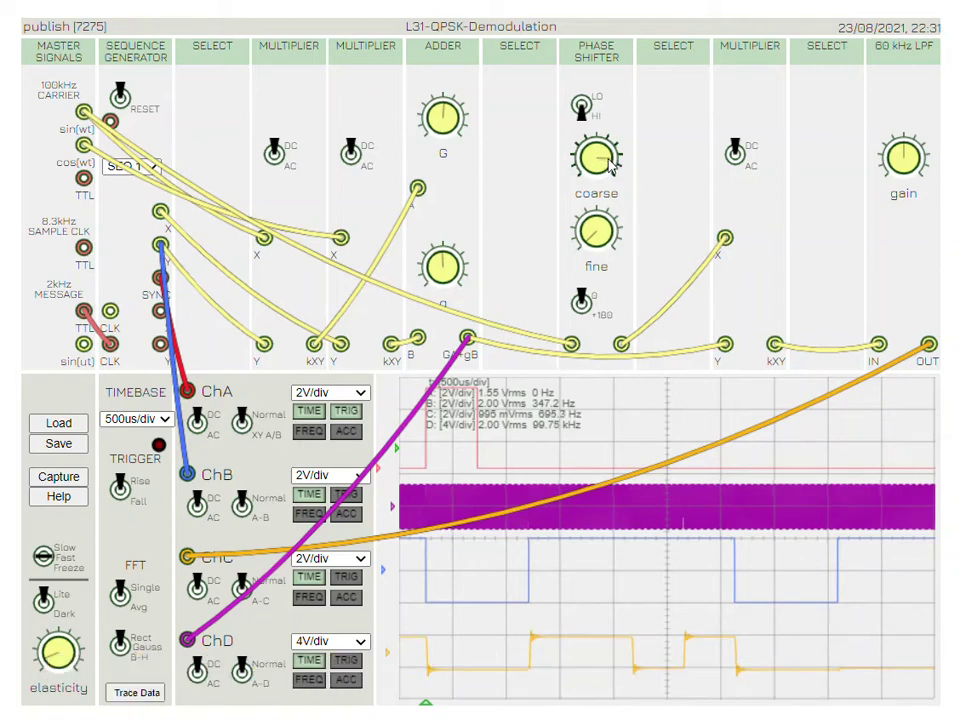
{"action": "mouse_move", "coordinate": [612, 165]}
{"action": "left_mouse_down"}
{"action": "mouse_move", "coordinate": [578, 166]}
{"action": "mouse_move", "coordinate": [594, 160]}
{"action": "mouse_move", "coordinate": [592, 185]}
{"action": "mouse_move", "coordinate": [577, 150]}
{"action": "left_mouse_up"}
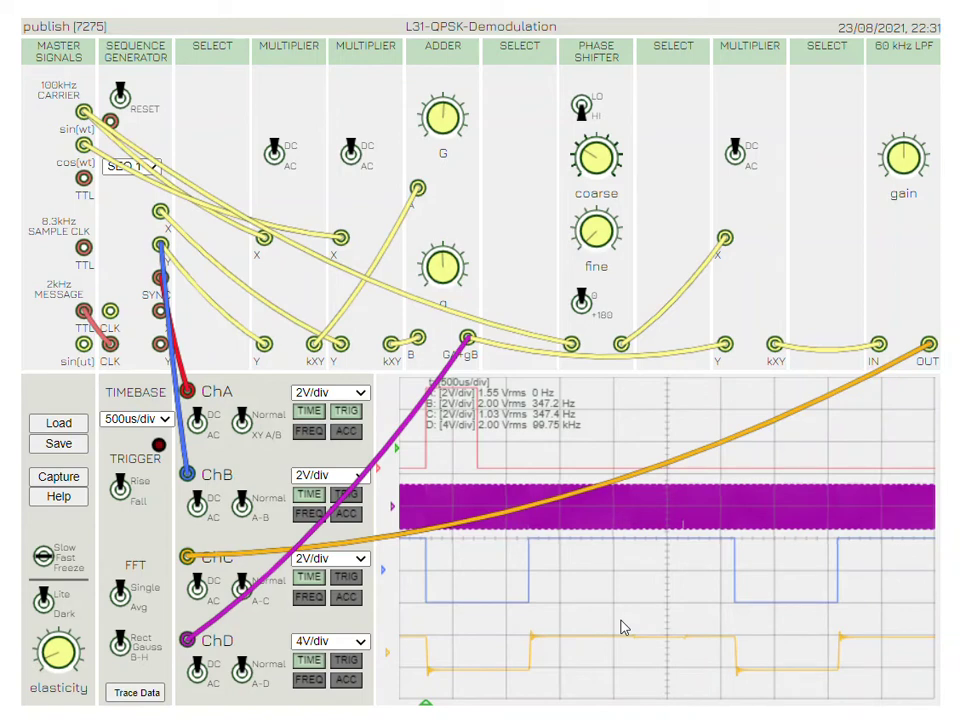
{"action": "left_click", "coordinate": [74, 426]}
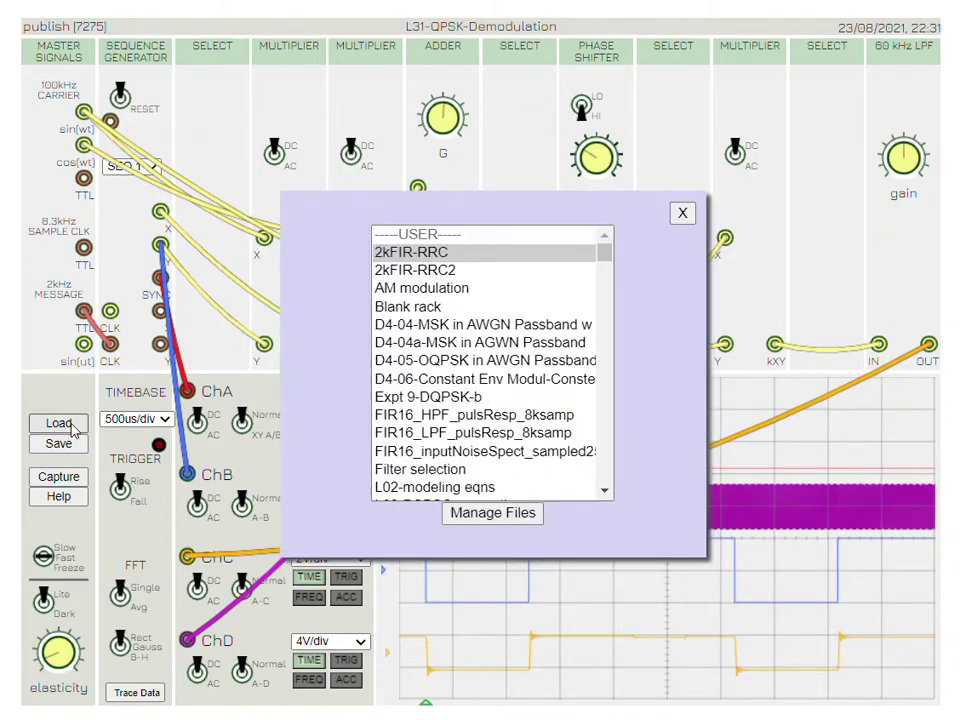
Step: Load Expt 9-DQPSK-b and loosen the patch cables with the elasticity knob
{"action": "left_click", "coordinate": [447, 398]}
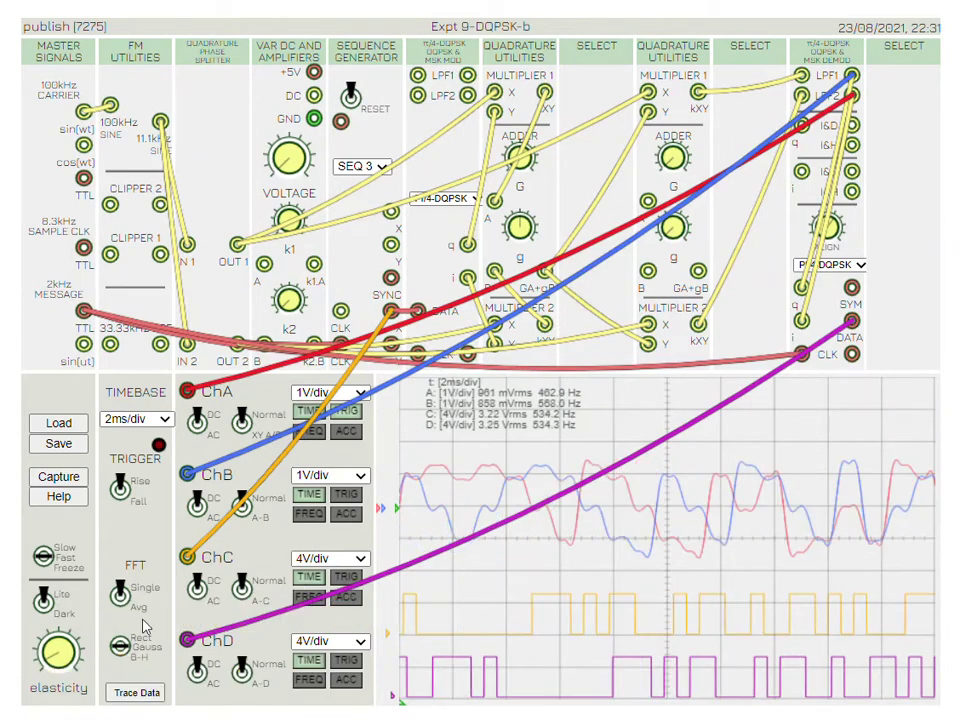
{"action": "left_click_drag", "start_coordinate": [52, 668], "coordinate": [40, 662]}
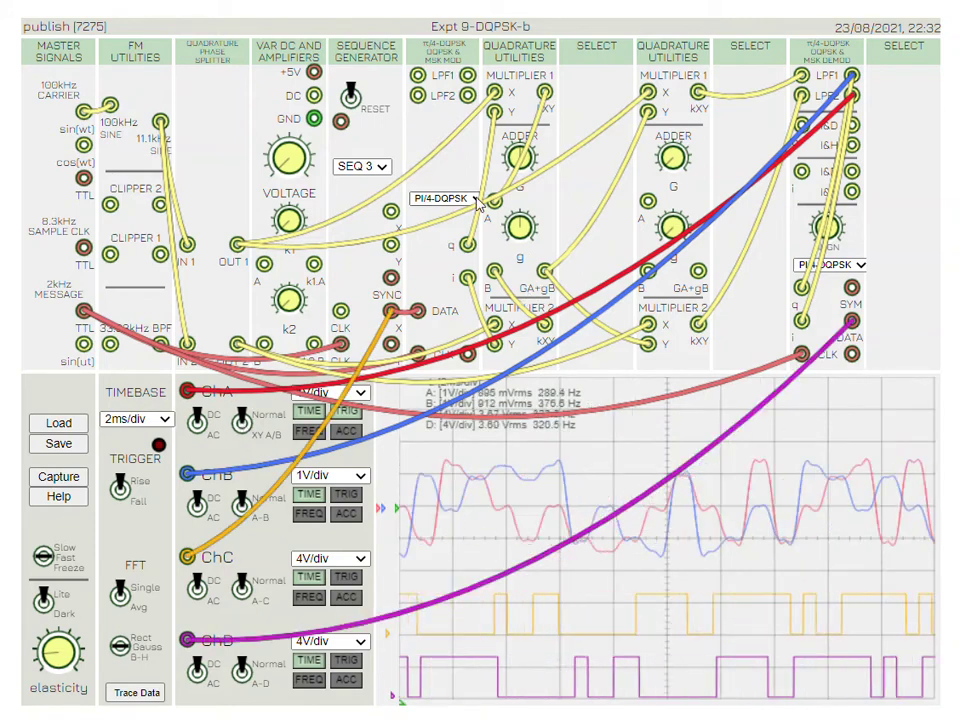
Step: Switch the modulator to OQPSK and view its X-Y A/B constellation, then return to Normal traces
{"action": "left_click", "coordinate": [443, 198]}
{"action": "left_click", "coordinate": [458, 225]}
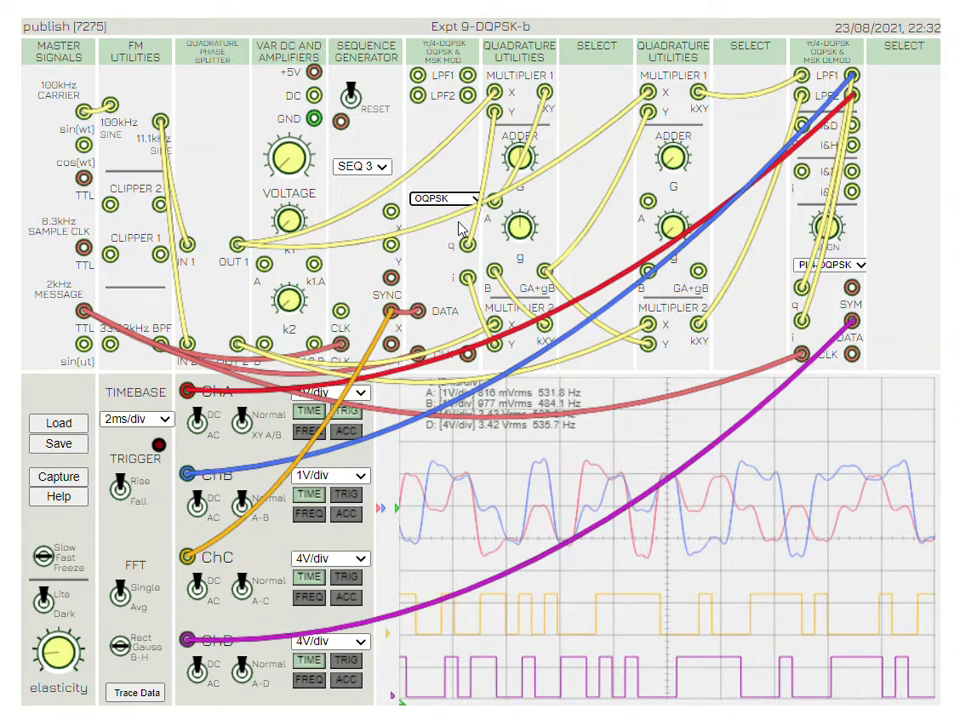
{"action": "left_click", "coordinate": [243, 424]}
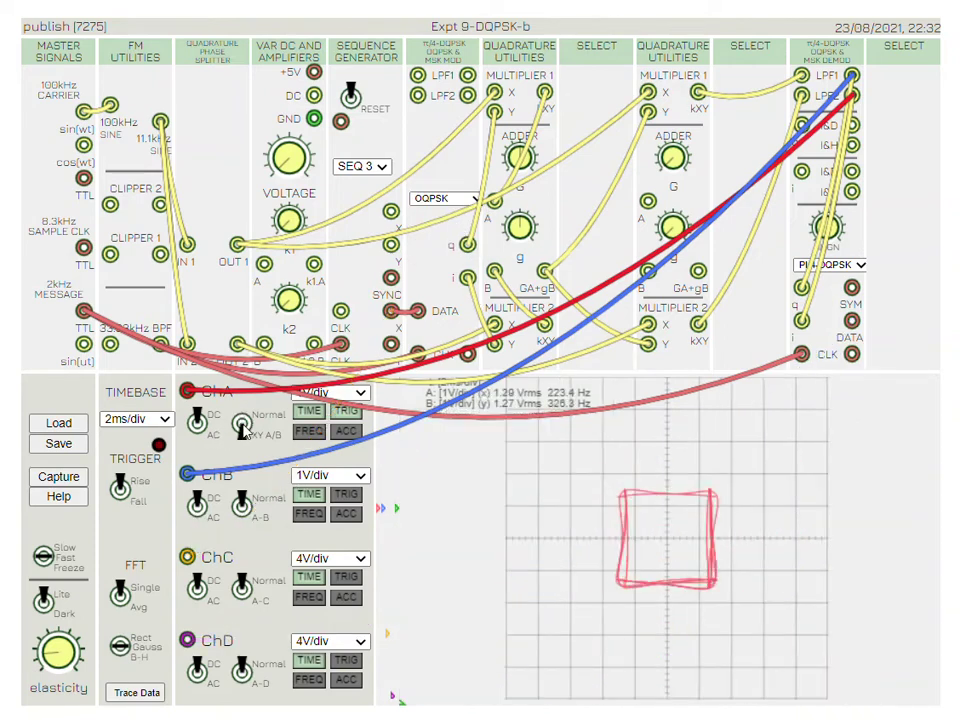
{"action": "left_click", "coordinate": [243, 424]}
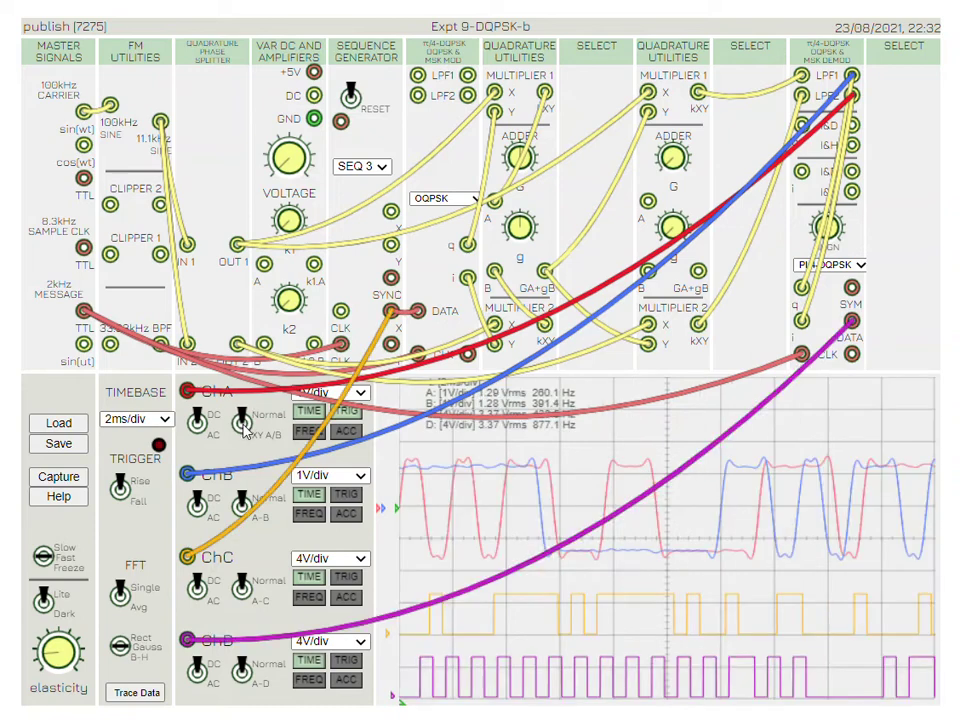
Step: Switch the modulator to MSK and view its X-Y plot, then return to Normal traces
{"action": "left_click", "coordinate": [475, 200]}
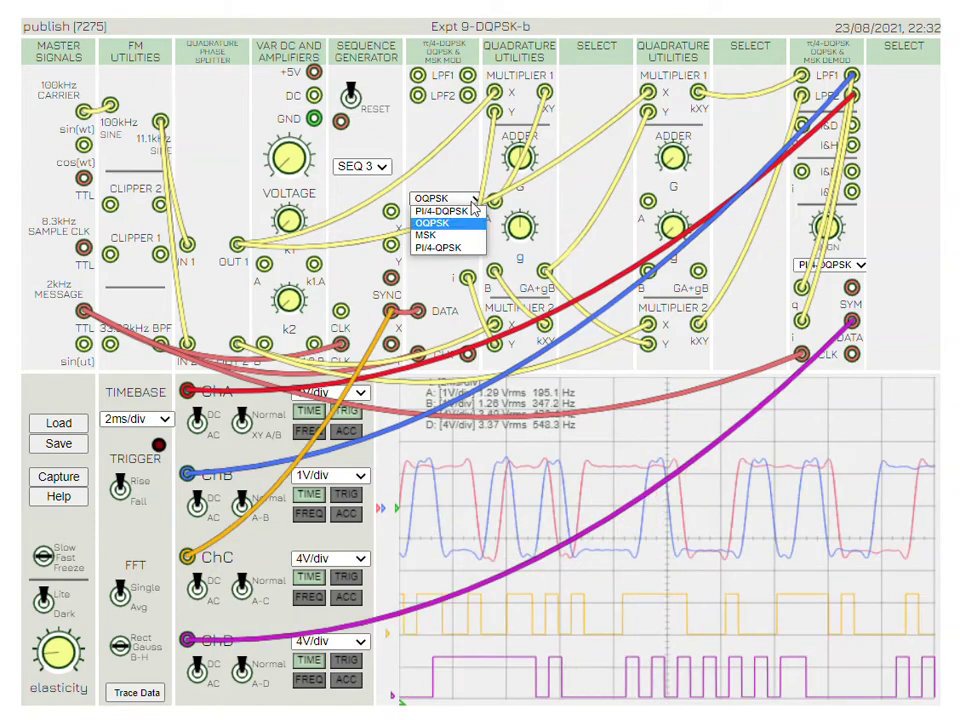
{"action": "left_click", "coordinate": [445, 235]}
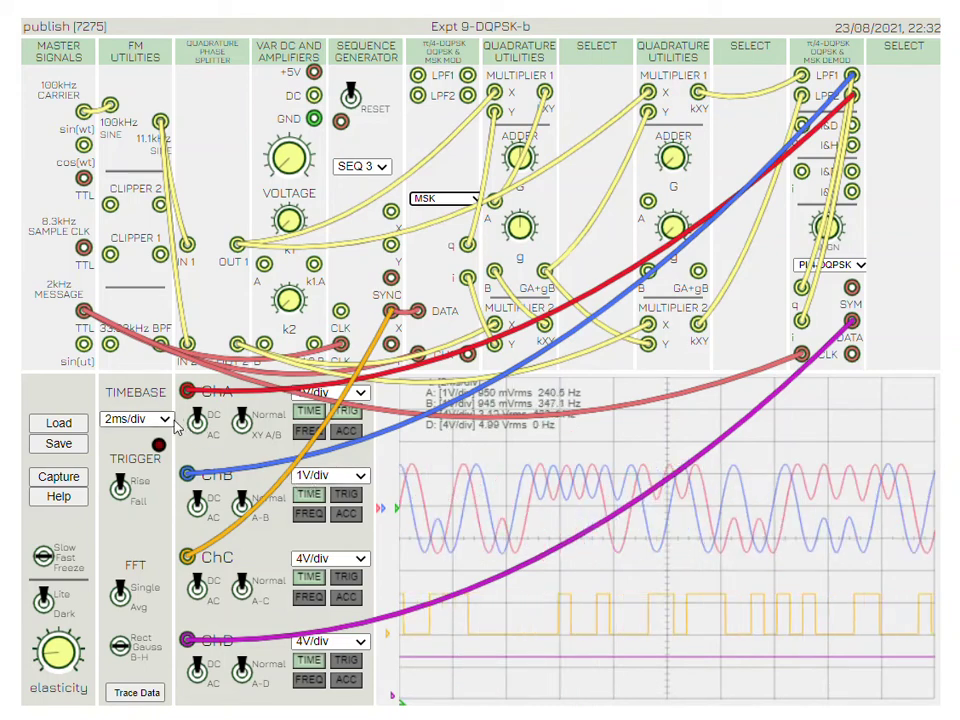
{"action": "left_click", "coordinate": [241, 424]}
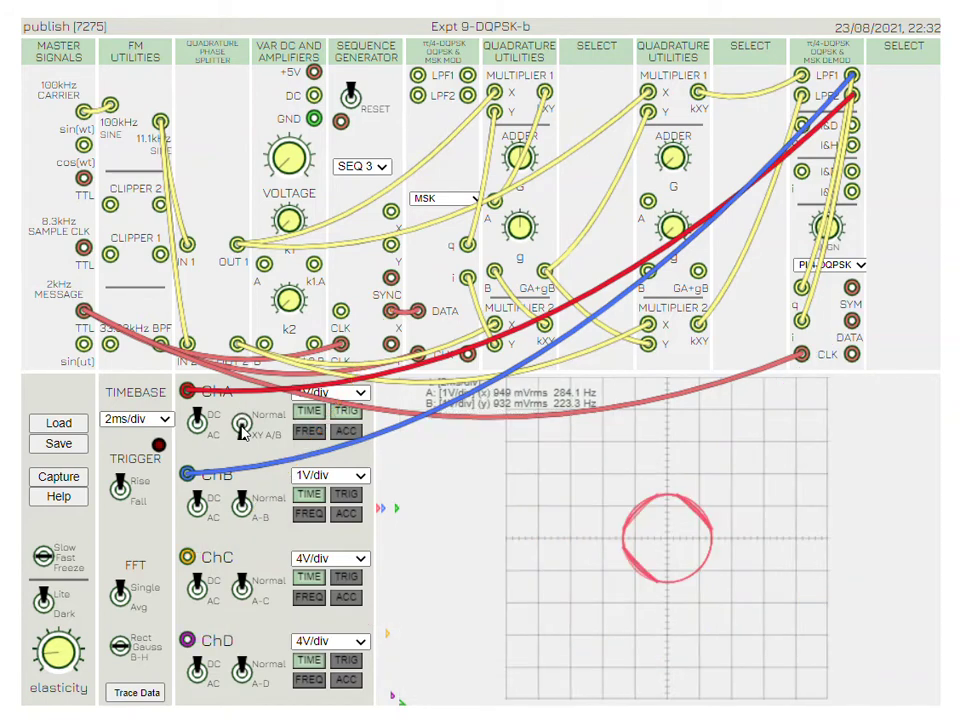
{"action": "left_click", "coordinate": [241, 424]}
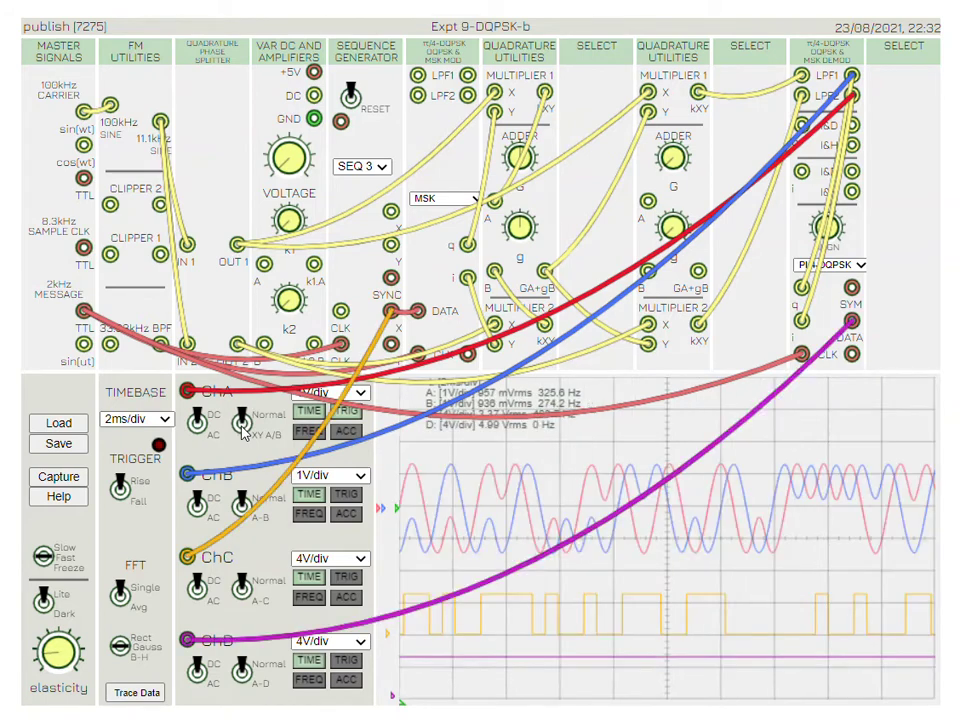
Step: Switch the modulator to PI/4-QPSK and view its constellation, then return to Normal traces
{"action": "left_click", "coordinate": [442, 198]}
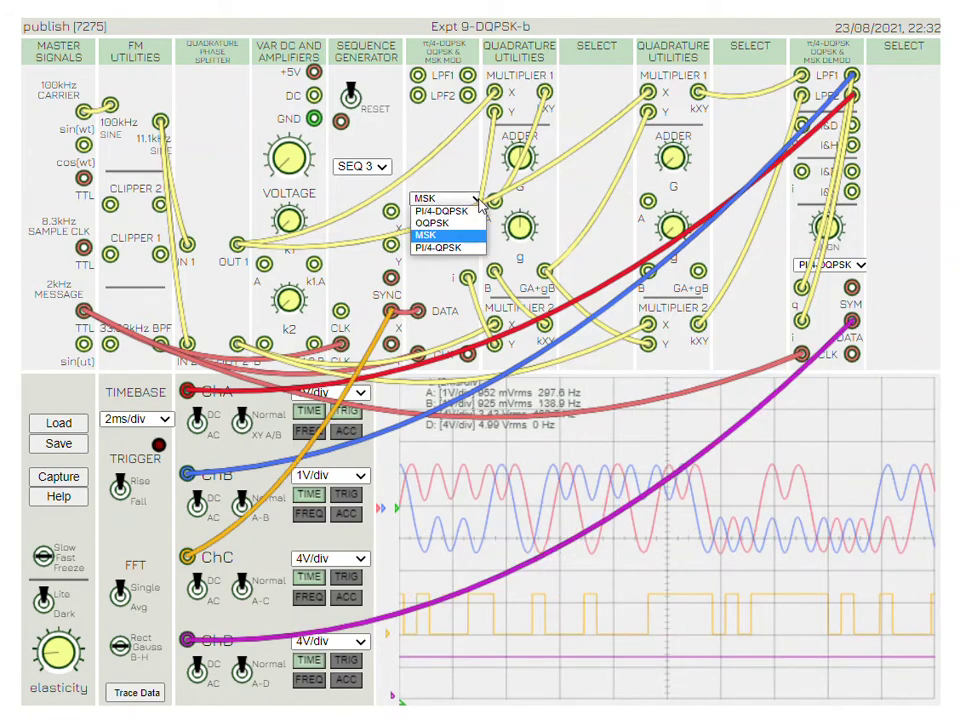
{"action": "left_click", "coordinate": [452, 248]}
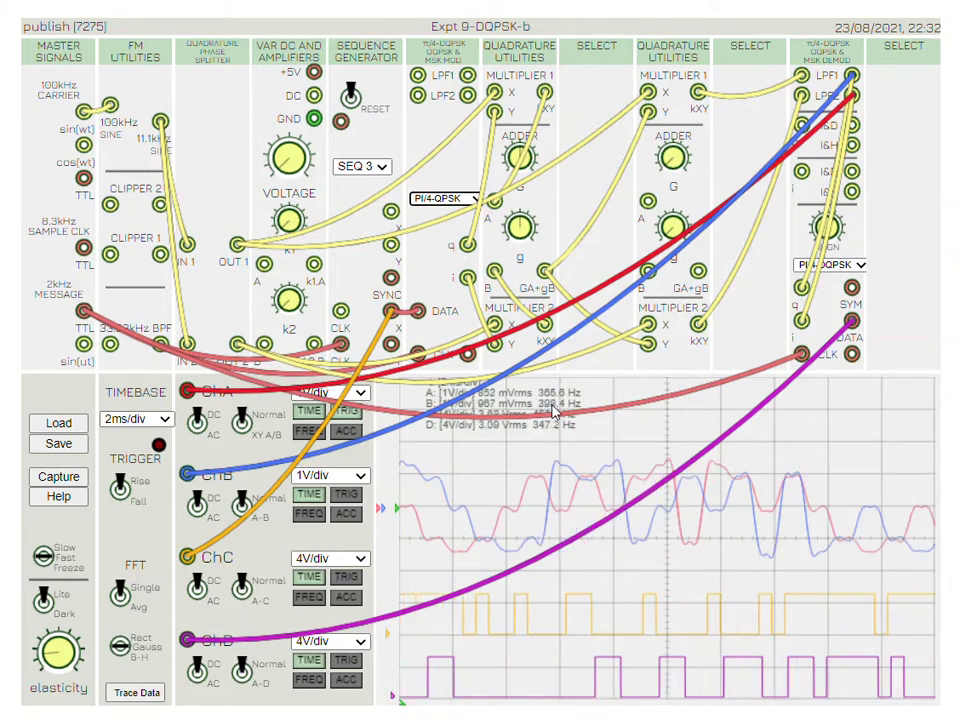
{"action": "left_click", "coordinate": [242, 423]}
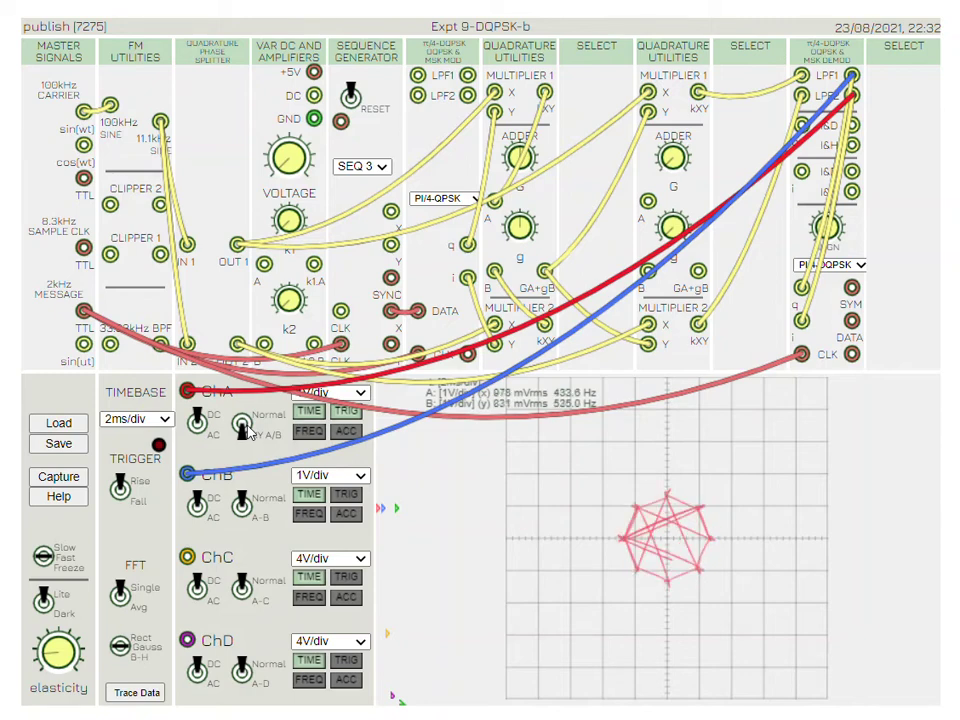
{"action": "left_click", "coordinate": [242, 424]}
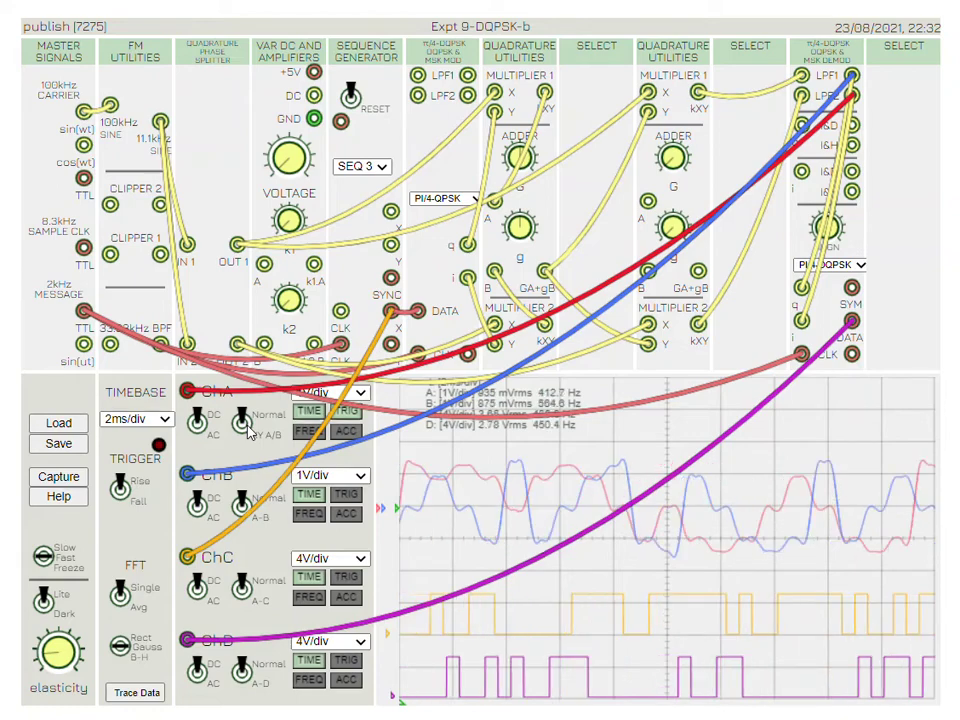
Step: Load the L41-BER Measurement-Intro experiment from the saved-experiments list
{"action": "left_click", "coordinate": [64, 427]}
{"action": "scroll", "coordinate": [512, 365], "scroll_direction": "down", "scroll_amount": 12}
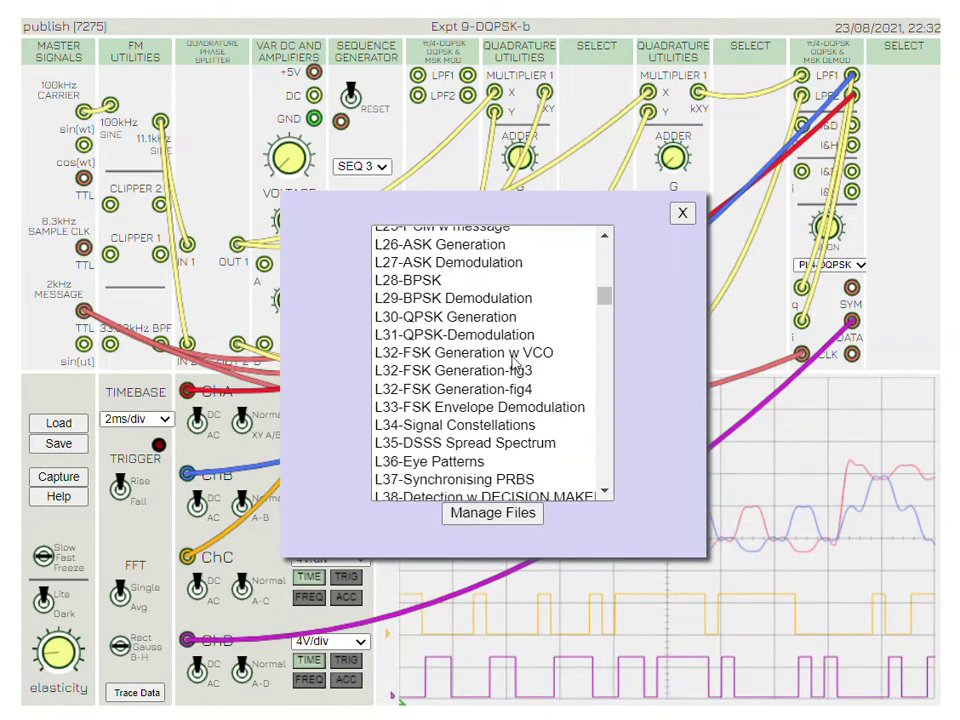
{"action": "scroll", "coordinate": [512, 364], "scroll_direction": "down", "scroll_amount": 4}
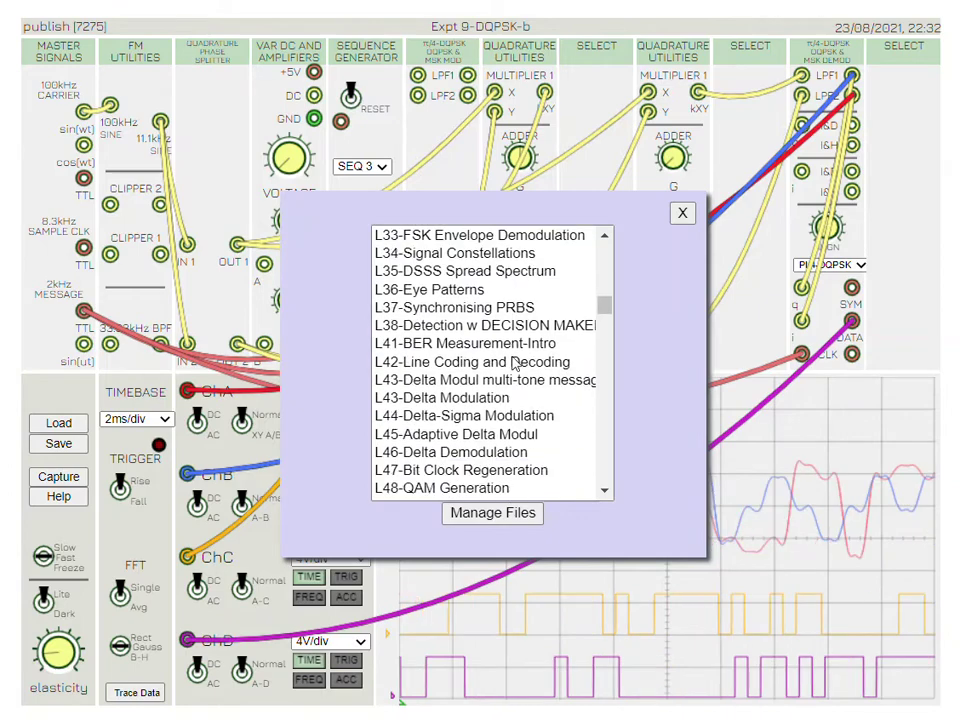
{"action": "left_click", "coordinate": [440, 345]}
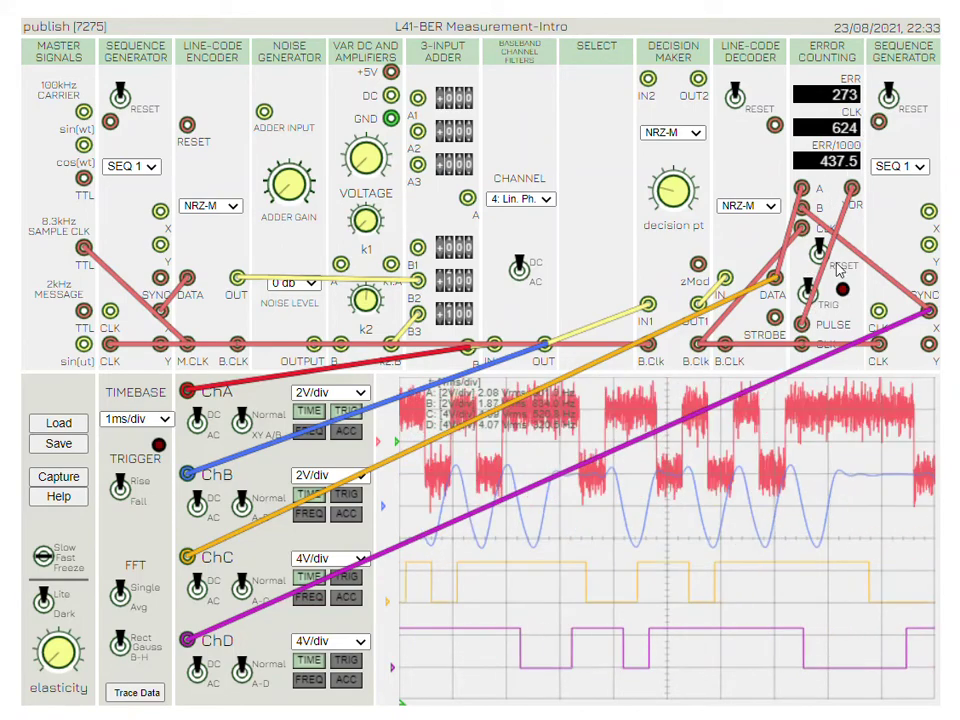
Step: Run the error counter and stop it at 404 errors in 923 clocks
{"action": "left_click", "coordinate": [809, 293]}
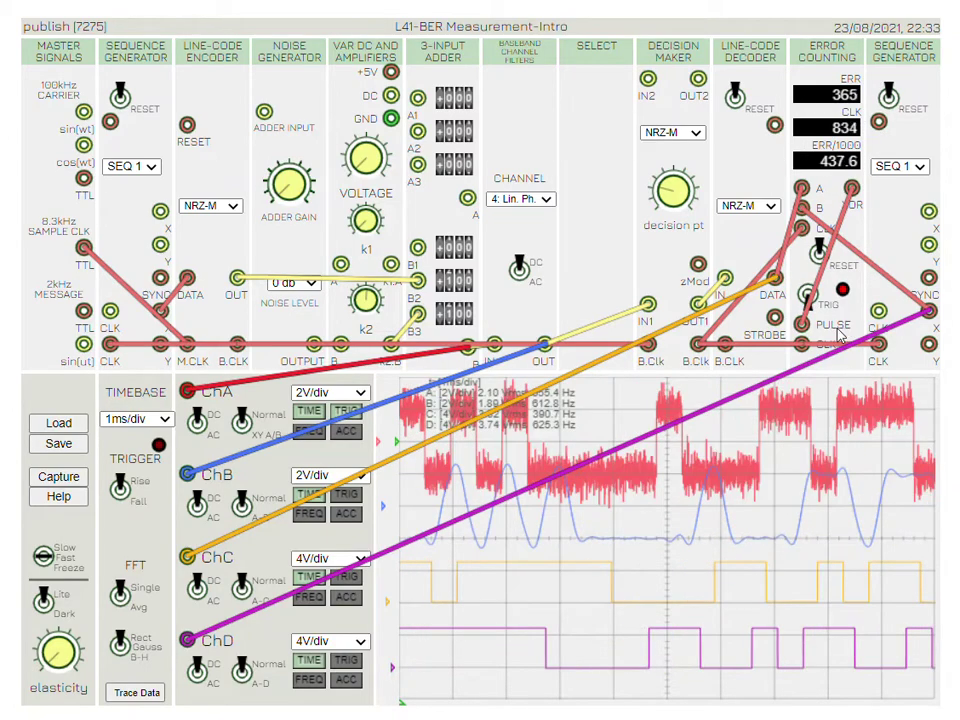
{"action": "left_click", "coordinate": [809, 293]}
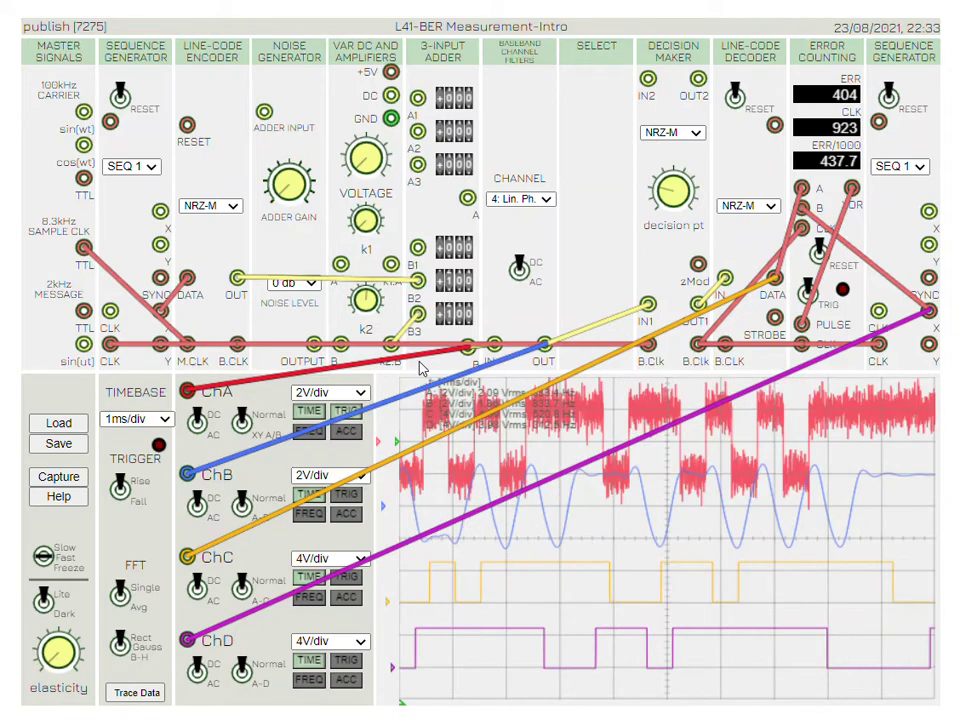
{"action": "left_click", "coordinate": [66, 428]}
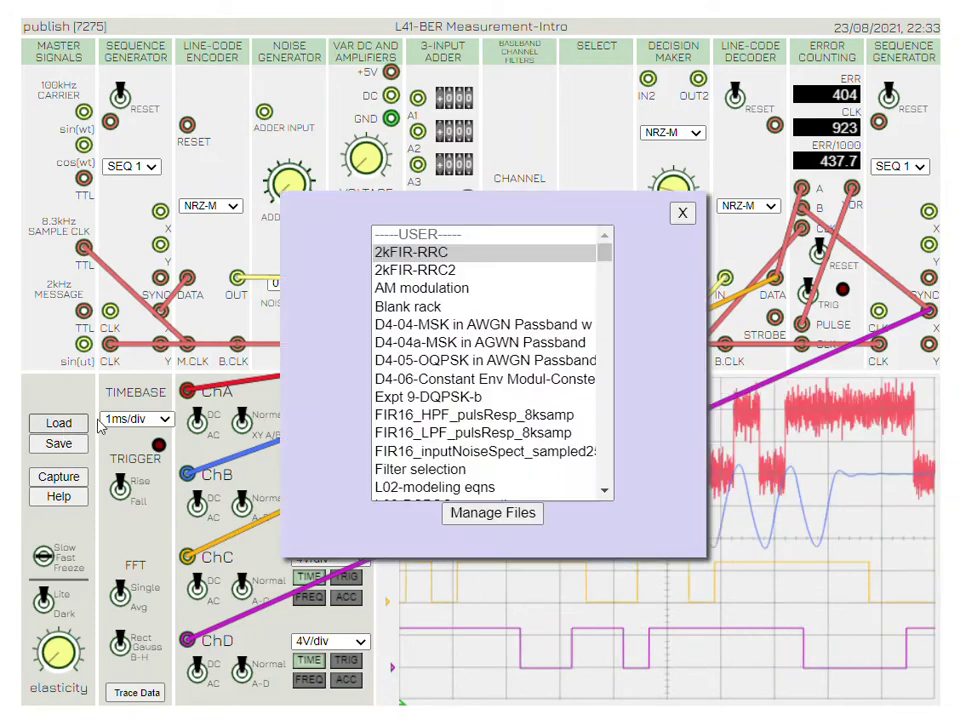
Step: Load the L43-Delta Modulation experiment from the saved-experiments list
{"action": "scroll", "coordinate": [497, 399], "scroll_direction": "down", "scroll_amount": 10}
{"action": "scroll", "coordinate": [497, 399], "scroll_direction": "down", "scroll_amount": 6}
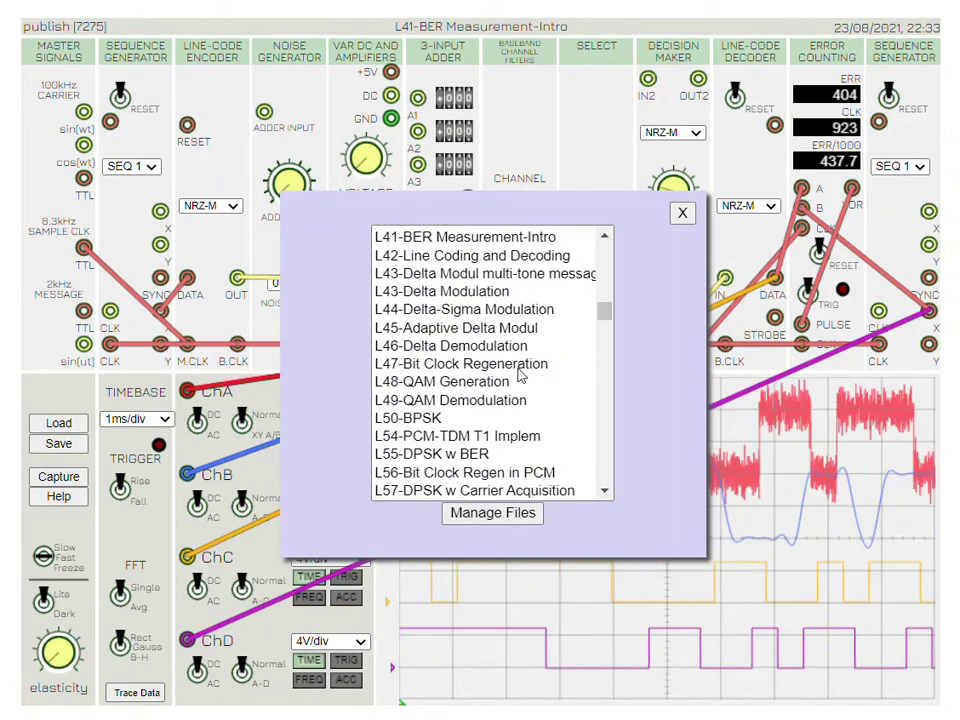
{"action": "left_click", "coordinate": [476, 293]}
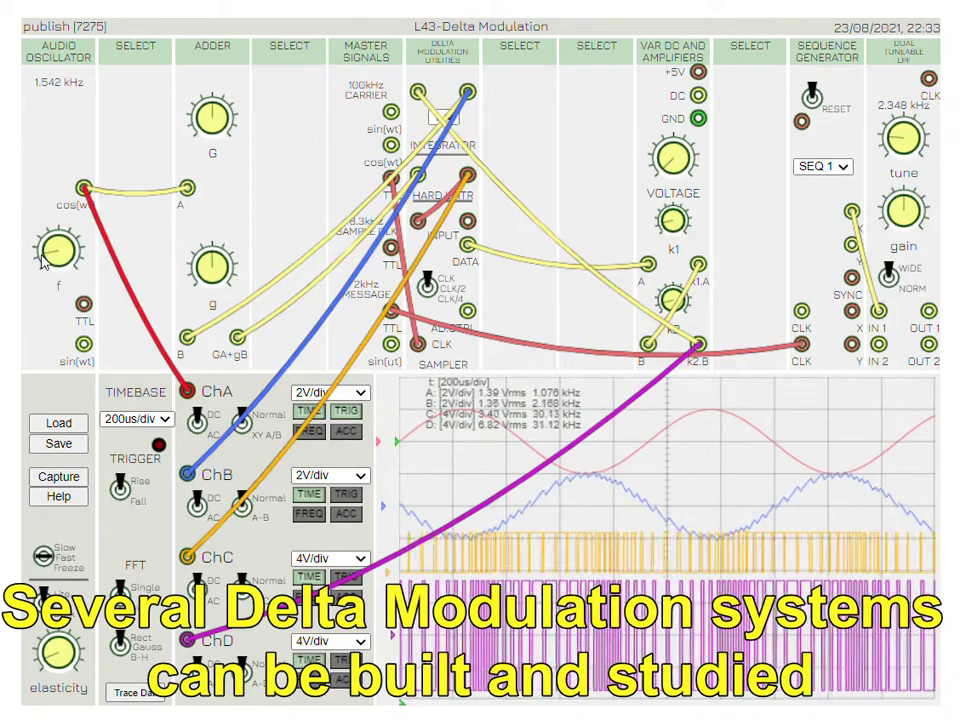
Step: Adjust the Audio Oscillator frequency to 688.0 Hz so the integrator staircase tracks the sine
{"action": "scroll", "coordinate": [42, 260], "scroll_direction": "up", "scroll_amount": 3}
{"action": "scroll", "coordinate": [42, 260], "scroll_direction": "up", "scroll_amount": 3}
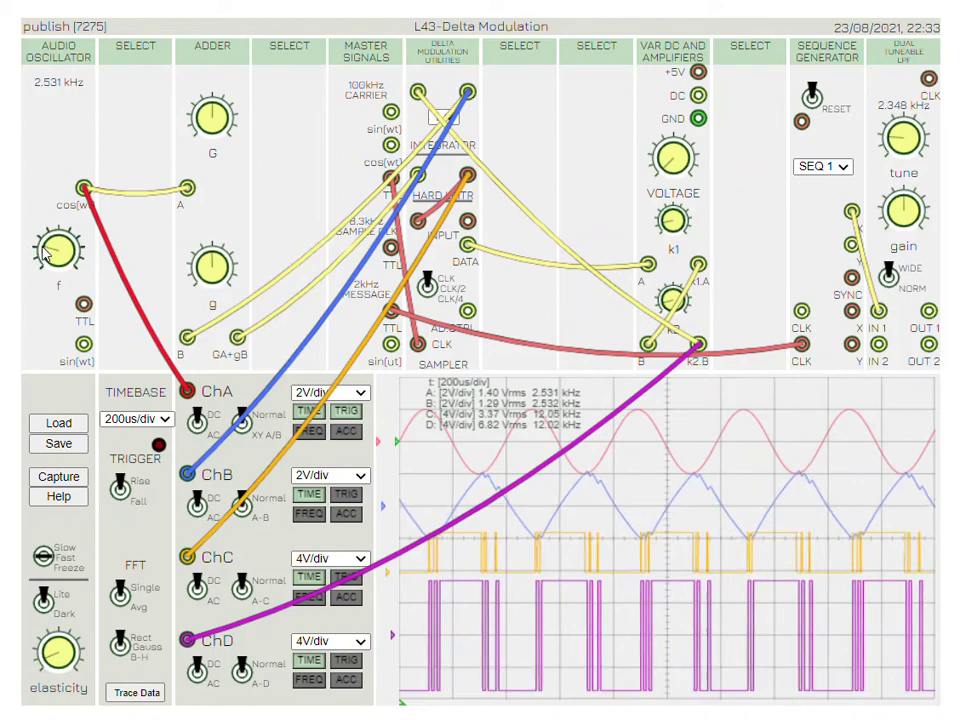
{"action": "scroll", "coordinate": [44, 256], "scroll_direction": "down", "scroll_amount": 4}
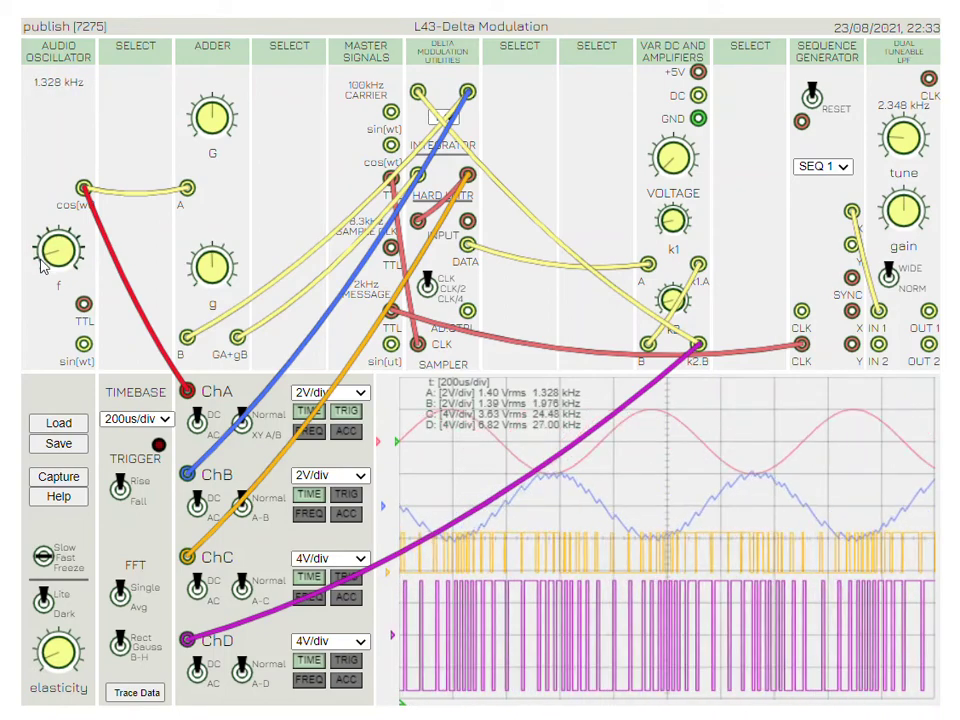
{"action": "scroll", "coordinate": [42, 262], "scroll_direction": "down", "scroll_amount": 1}
{"action": "scroll", "coordinate": [42, 262], "scroll_direction": "up", "scroll_amount": 3}
{"action": "scroll", "coordinate": [43, 265], "scroll_direction": "down", "scroll_amount": 4}
{"action": "scroll", "coordinate": [44, 266], "scroll_direction": "down", "scroll_amount": 1}
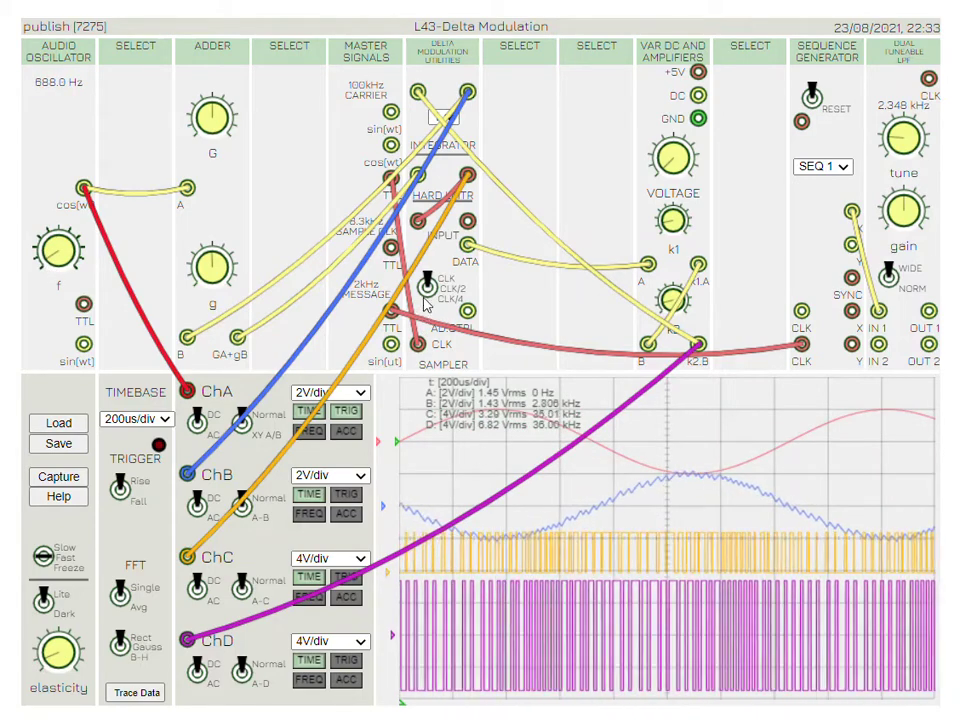
{"action": "scroll", "coordinate": [427, 298], "scroll_direction": "down", "scroll_amount": 1}
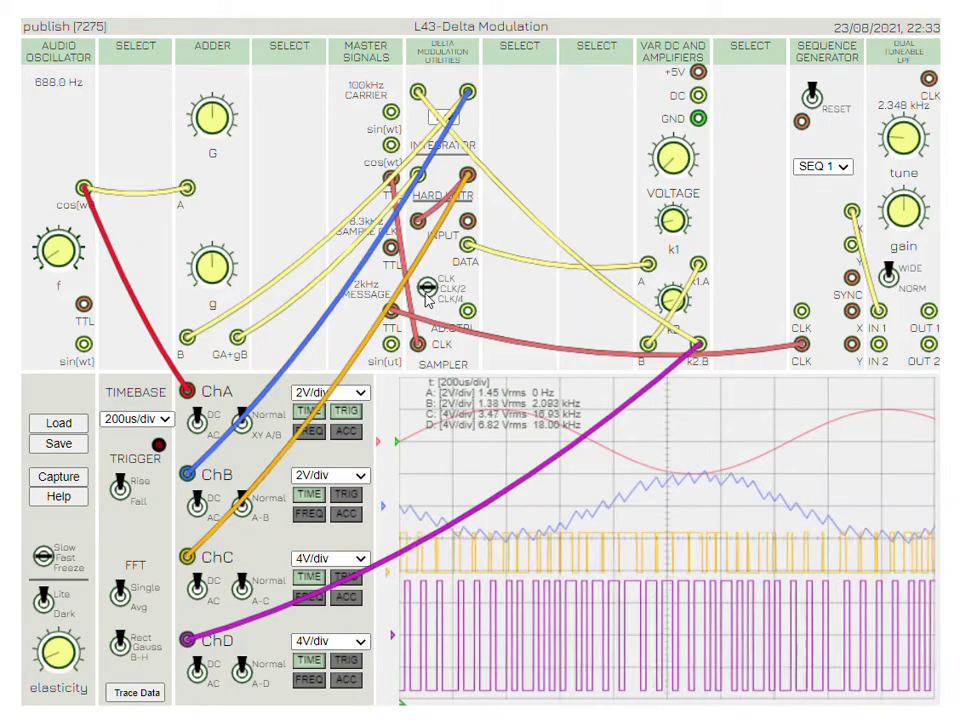
{"action": "scroll", "coordinate": [427, 299], "scroll_direction": "up", "scroll_amount": 2}
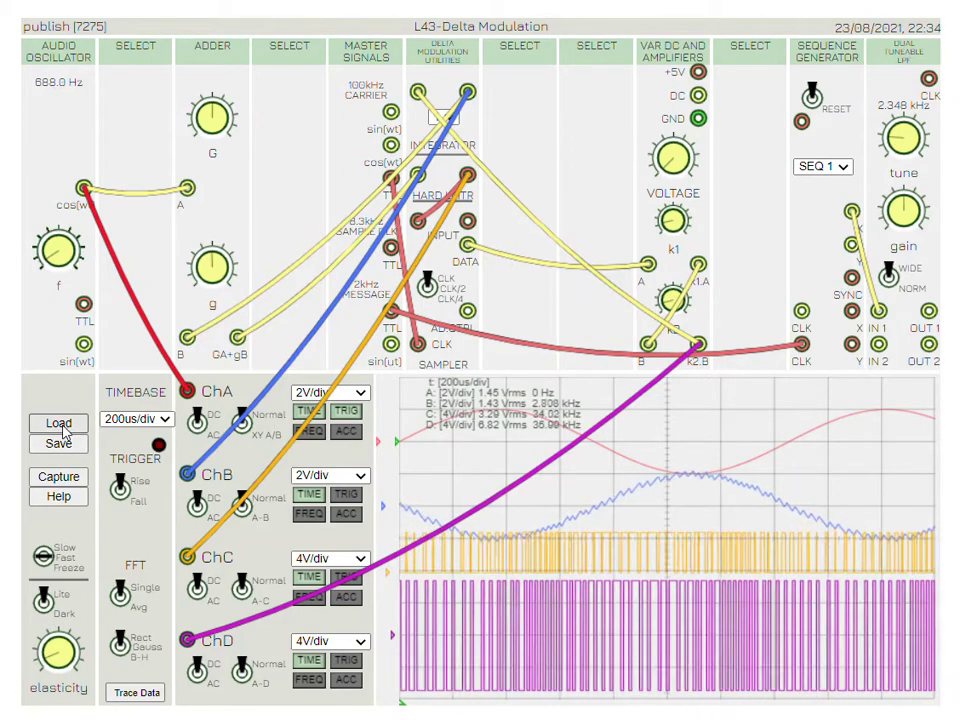
Step: Load the L43-Delta Modul multi-tone message experiment
{"action": "left_click", "coordinate": [59, 424]}
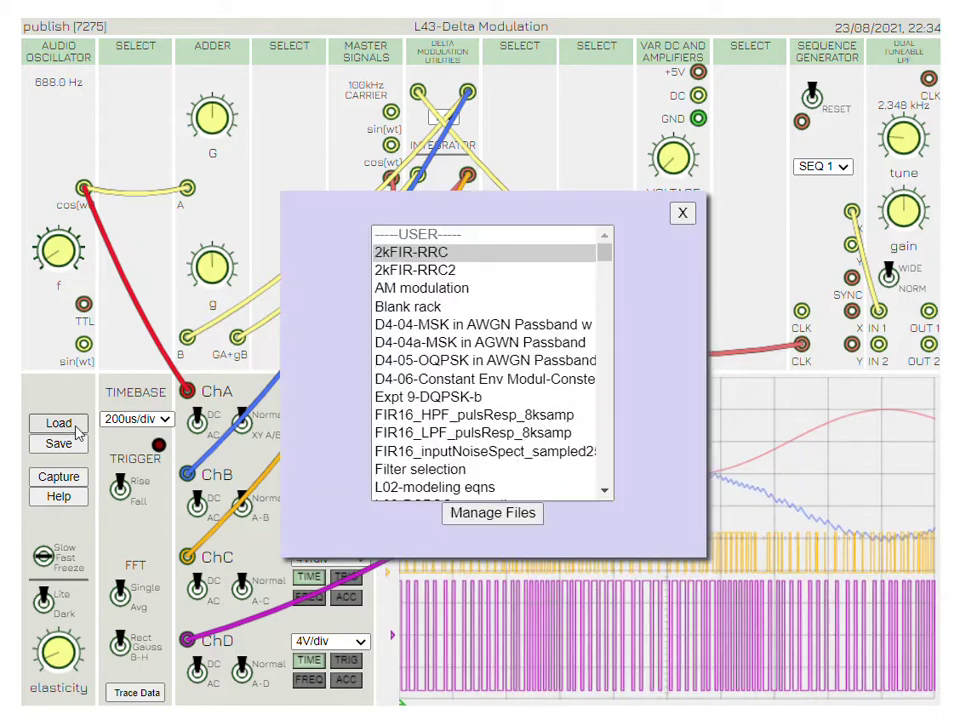
{"action": "scroll", "coordinate": [515, 420], "scroll_direction": "down", "scroll_amount": 12}
{"action": "scroll", "coordinate": [525, 387], "scroll_direction": "down", "scroll_amount": 2}
{"action": "left_click", "coordinate": [533, 274]}
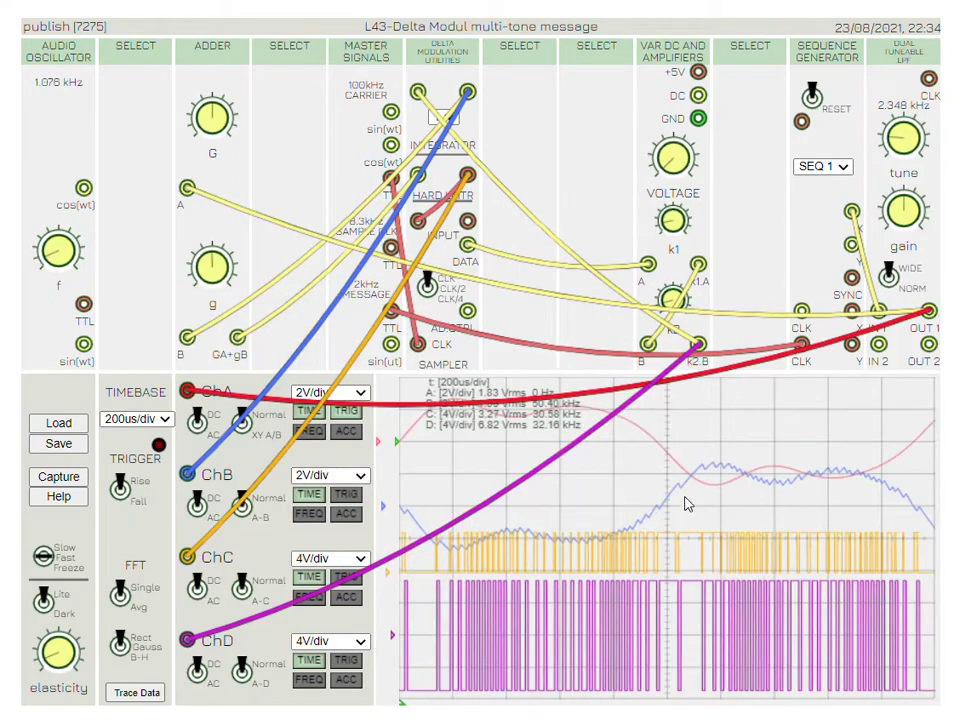
Step: Cycle the sampler clock division back to full rate and raise the audio oscillator to 1.658 kHz
{"action": "left_click", "coordinate": [429, 295]}
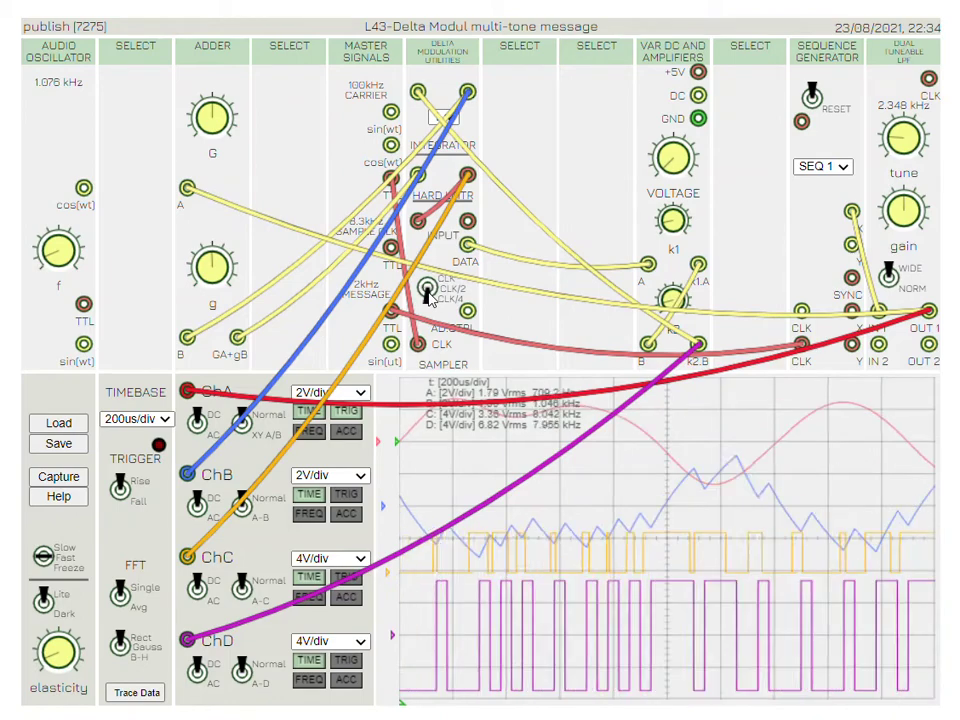
{"action": "left_click", "coordinate": [429, 296]}
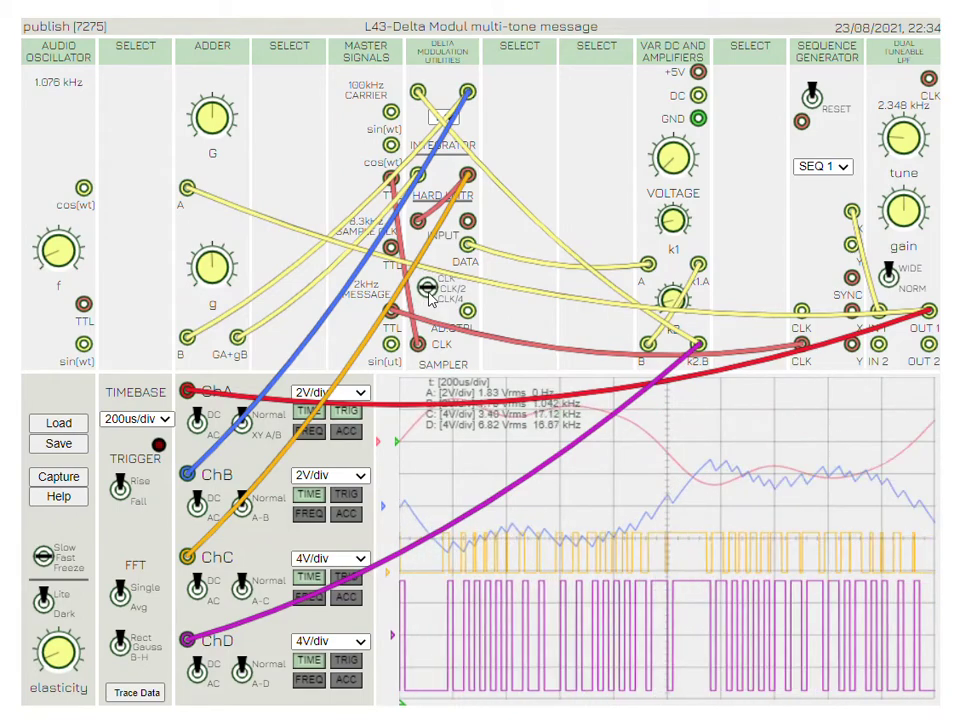
{"action": "left_click", "coordinate": [429, 296]}
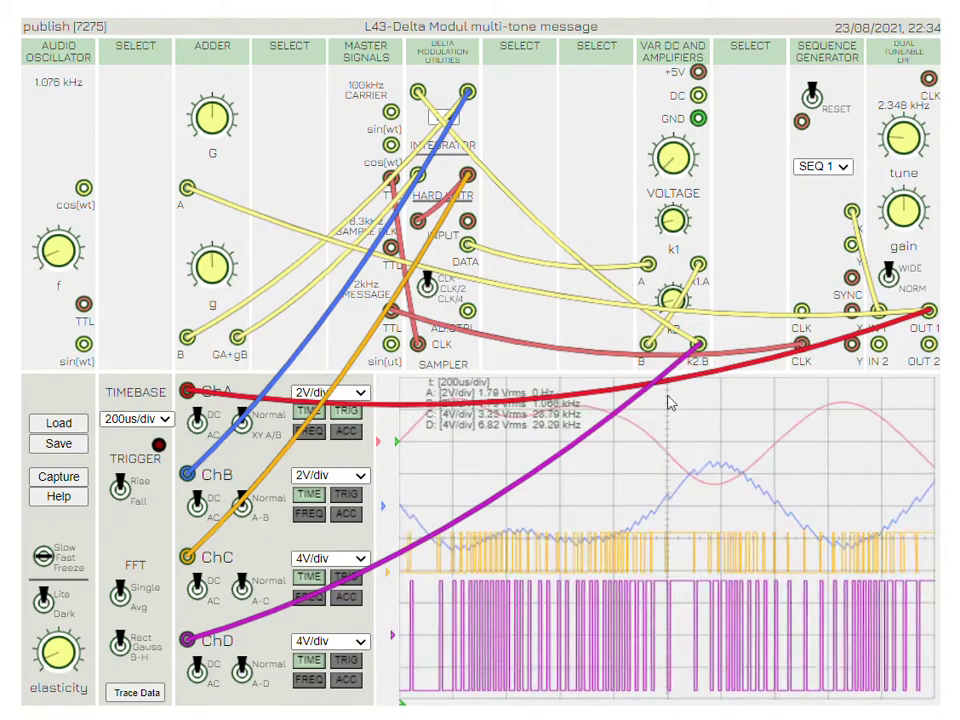
{"action": "mouse_move", "coordinate": [58, 255]}
{"action": "left_mouse_down"}
{"action": "mouse_move", "coordinate": [60, 272]}
{"action": "mouse_move", "coordinate": [45, 262]}
{"action": "mouse_move", "coordinate": [40, 186]}
{"action": "mouse_move", "coordinate": [52, 259]}
{"action": "left_mouse_up"}
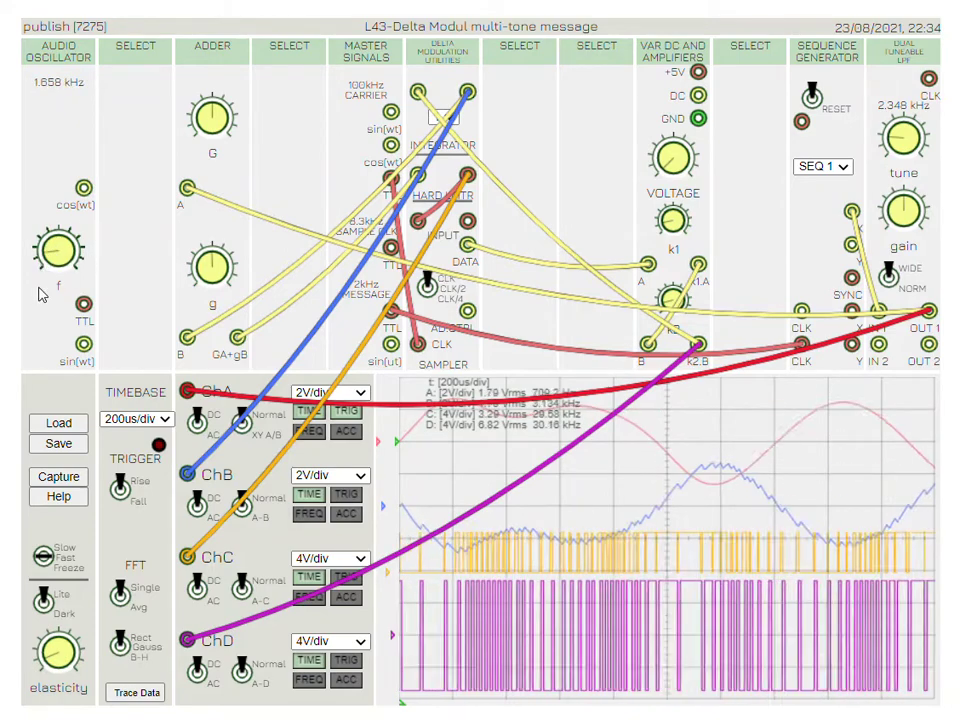
{"action": "left_click", "coordinate": [58, 422]}
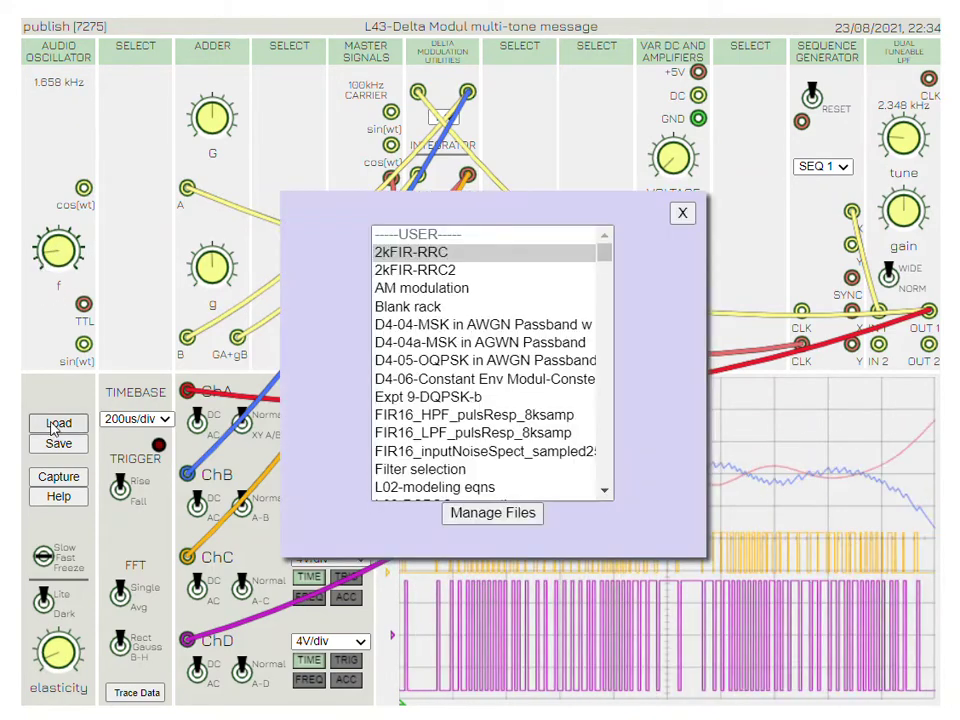
Step: Load the L44-Delta-Sigma Modulation experiment from the saved-experiments list
{"action": "scroll", "coordinate": [463, 402], "scroll_direction": "down", "scroll_amount": 1}
{"action": "scroll", "coordinate": [463, 402], "scroll_direction": "down", "scroll_amount": 15}
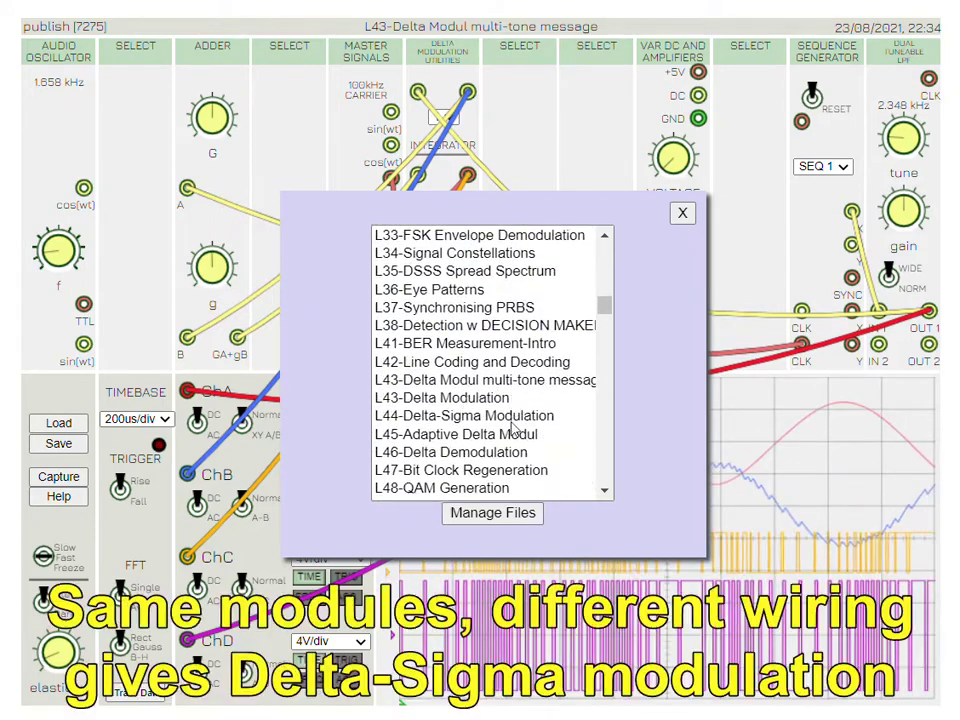
{"action": "left_click", "coordinate": [467, 422]}
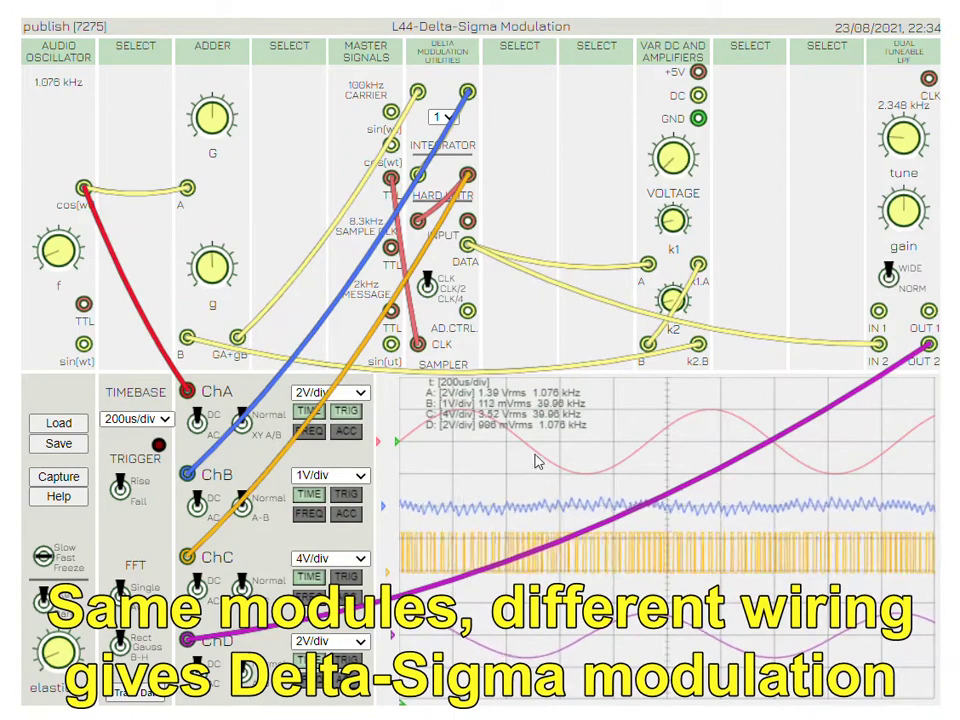
Step: Cycle the sampler clock back to full rate and tune the Dual Tuneable LPF to 2.253 kHz
{"action": "left_click", "coordinate": [428, 290]}
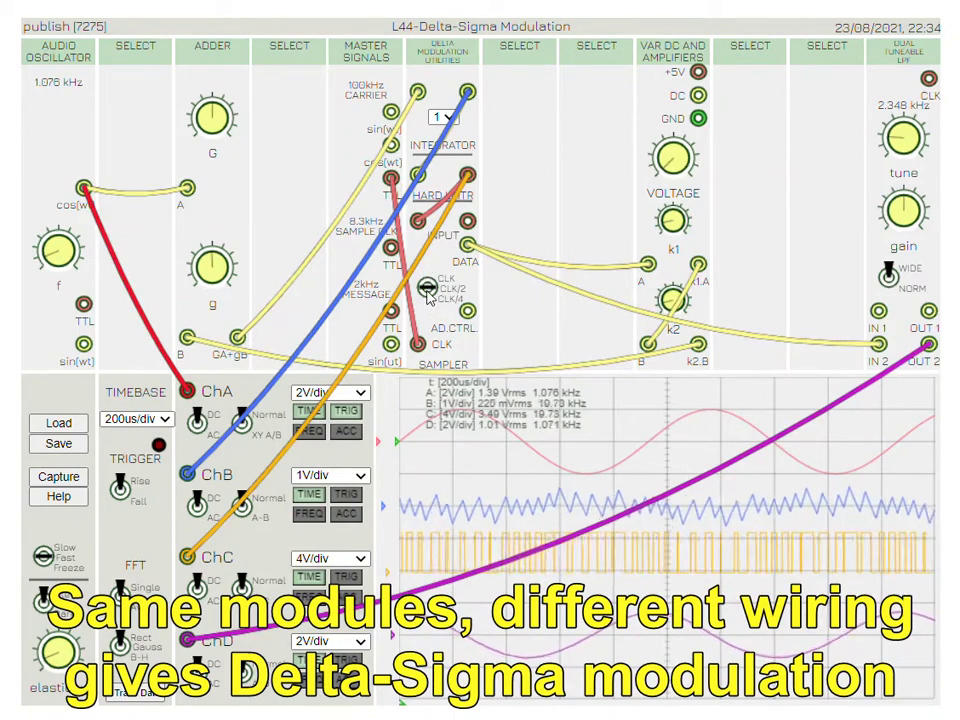
{"action": "left_click", "coordinate": [427, 292]}
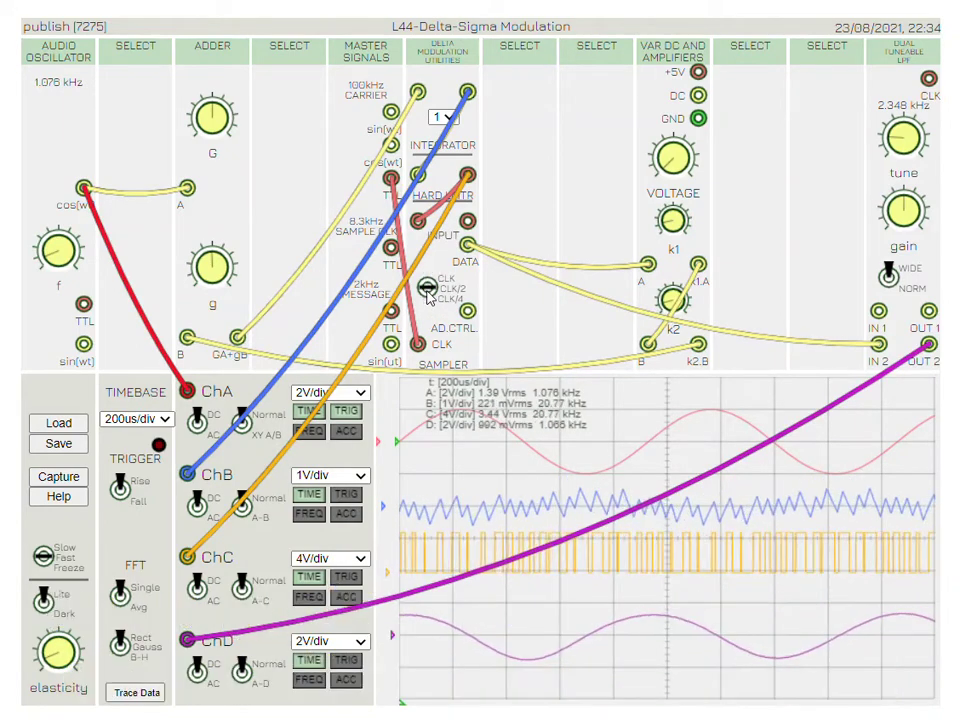
{"action": "left_click", "coordinate": [428, 290]}
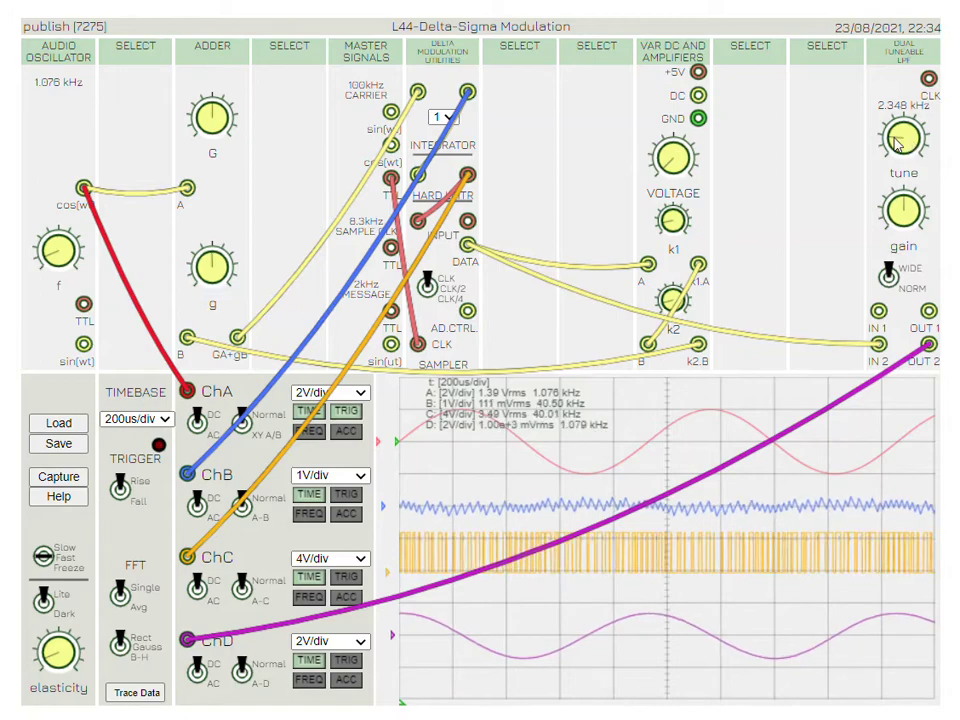
{"action": "mouse_move", "coordinate": [897, 143]}
{"action": "left_mouse_down"}
{"action": "mouse_move", "coordinate": [934, 146]}
{"action": "mouse_move", "coordinate": [920, 183]}
{"action": "mouse_move", "coordinate": [930, 170]}
{"action": "mouse_move", "coordinate": [928, 133]}
{"action": "mouse_move", "coordinate": [897, 127]}
{"action": "mouse_move", "coordinate": [884, 147]}
{"action": "left_mouse_up"}
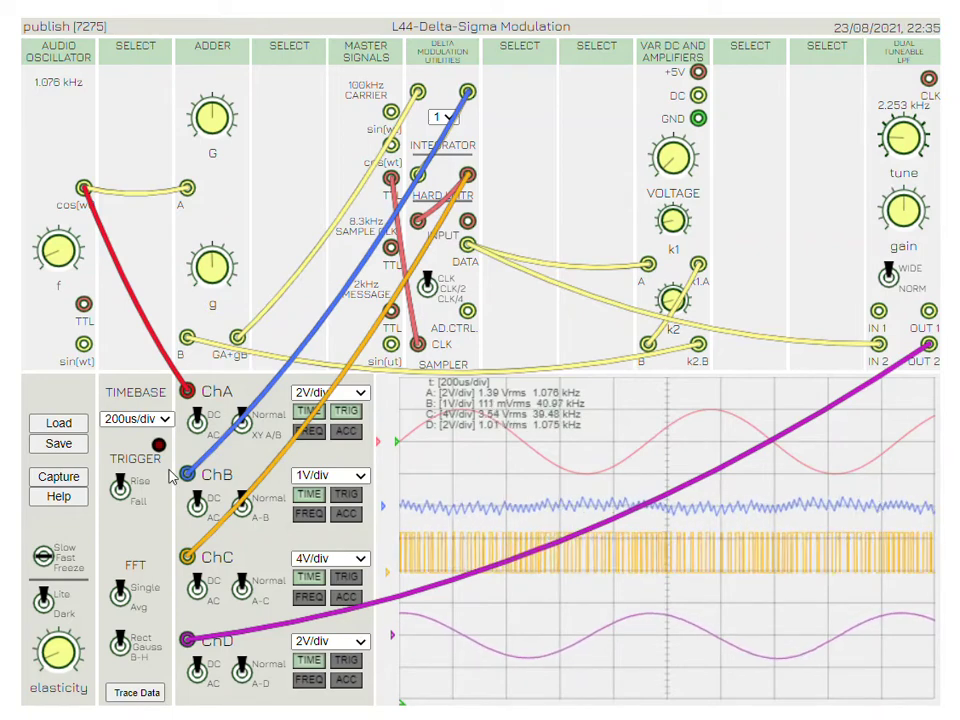
{"action": "left_click", "coordinate": [62, 424]}
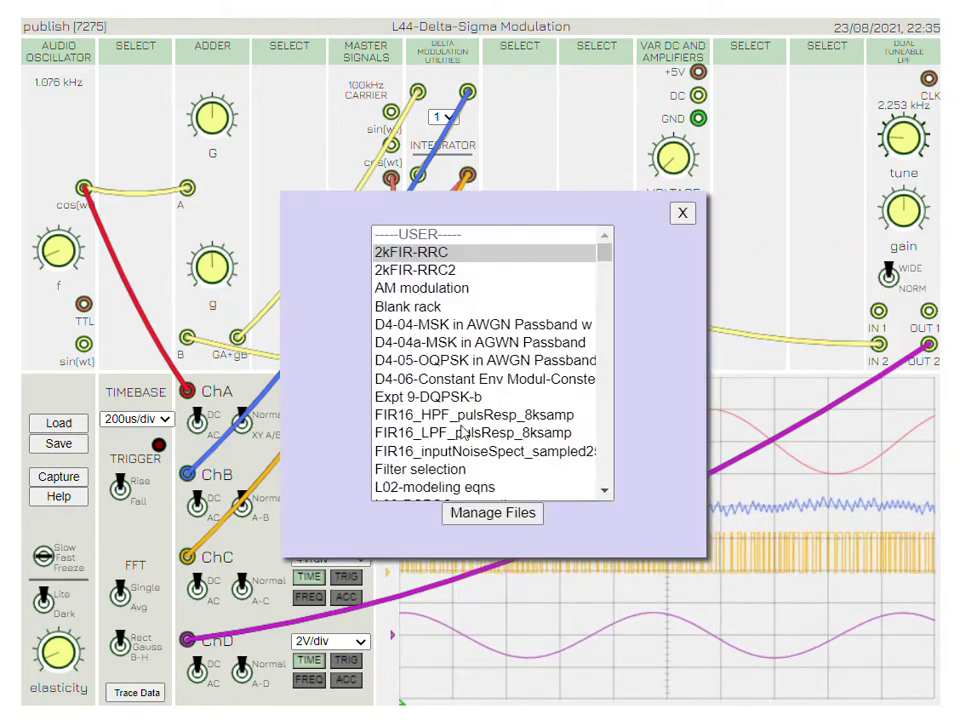
Step: Load z-Biquad_1stgBPF_narrowband_spectrum and set the FFT to Avg with a different window shape
{"action": "scroll", "coordinate": [485, 400], "scroll_direction": "down", "scroll_amount": 15}
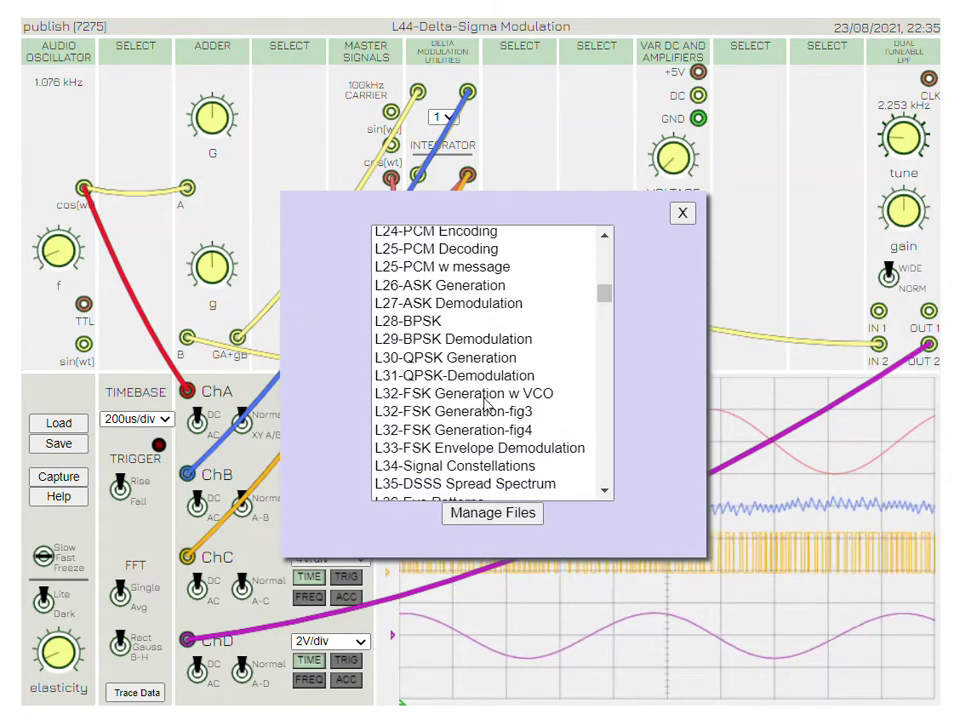
{"action": "scroll", "coordinate": [485, 403], "scroll_direction": "down", "scroll_amount": 8}
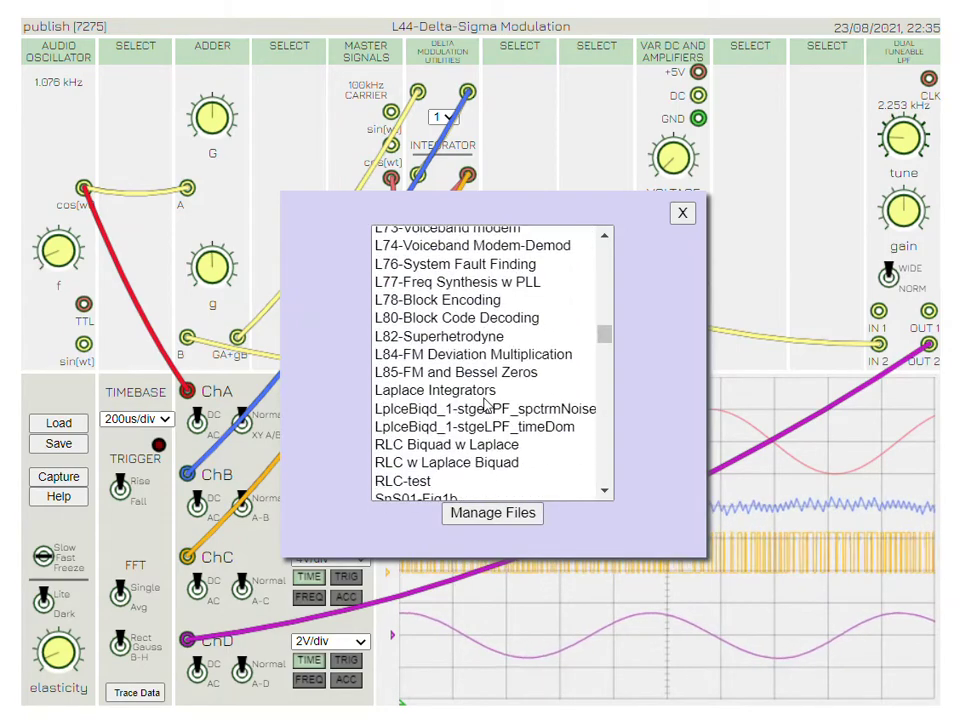
{"action": "scroll", "coordinate": [485, 403], "scroll_direction": "down", "scroll_amount": 2}
{"action": "scroll", "coordinate": [485, 403], "scroll_direction": "down", "scroll_amount": 8}
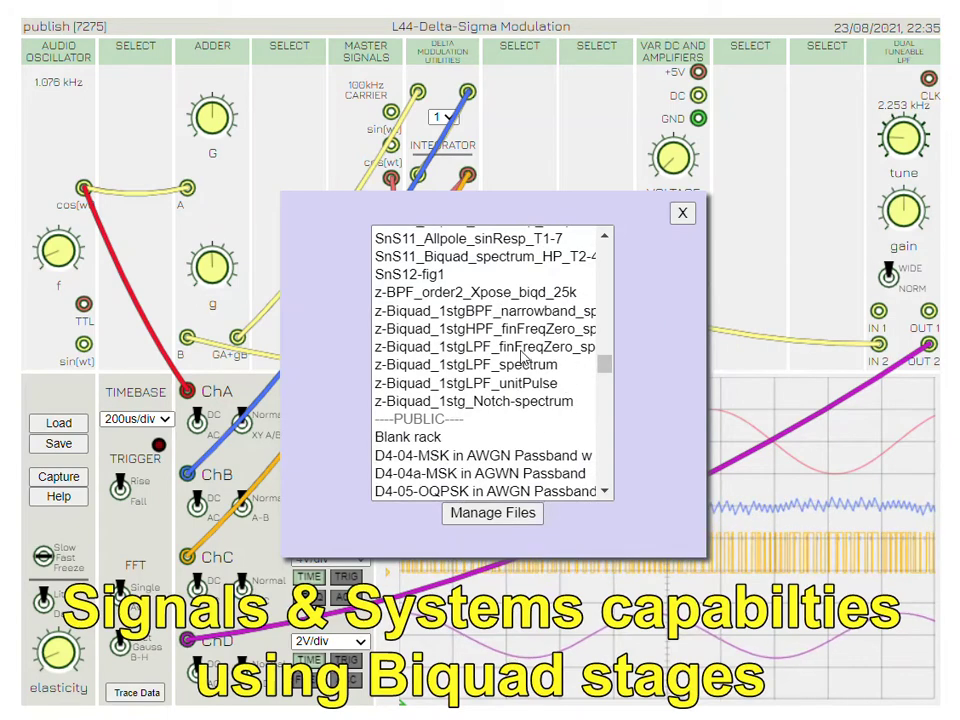
{"action": "left_click", "coordinate": [489, 312]}
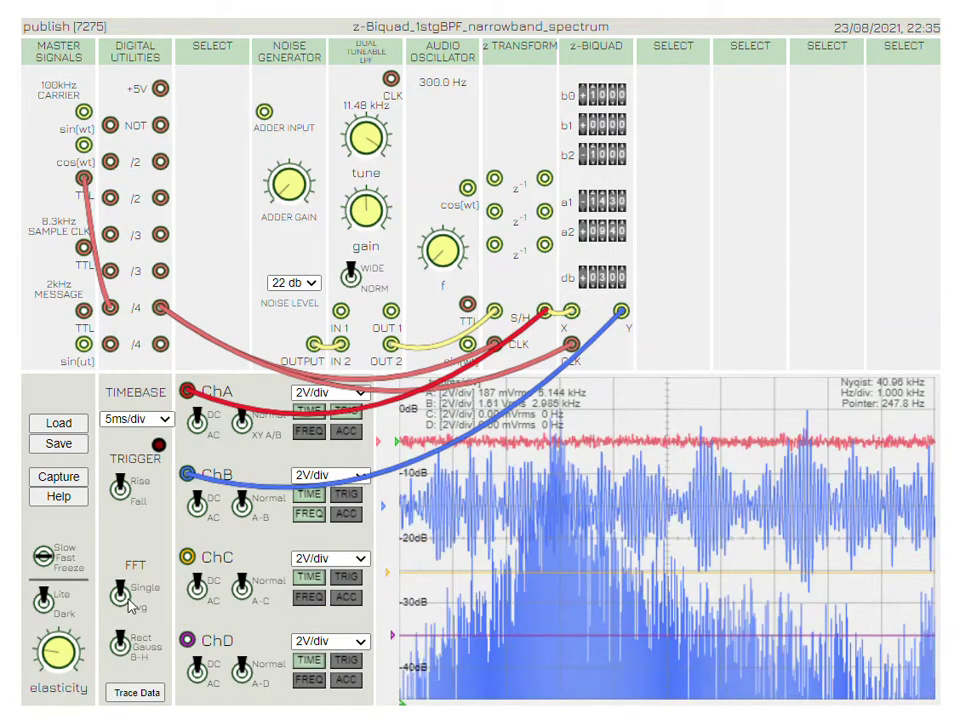
{"action": "left_click", "coordinate": [120, 598]}
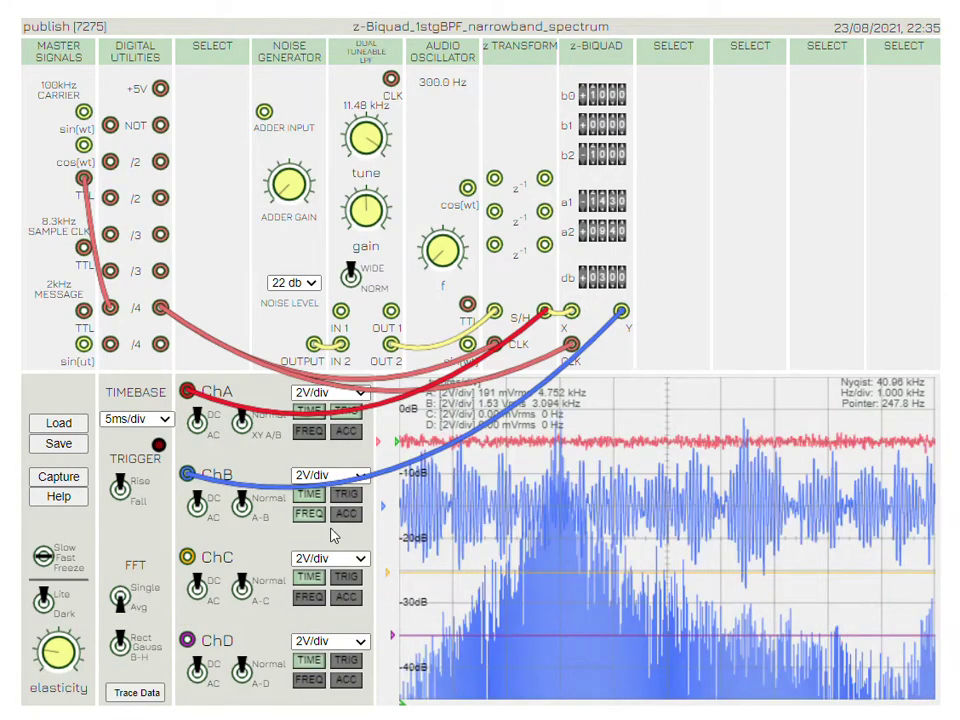
{"action": "left_click", "coordinate": [119, 645]}
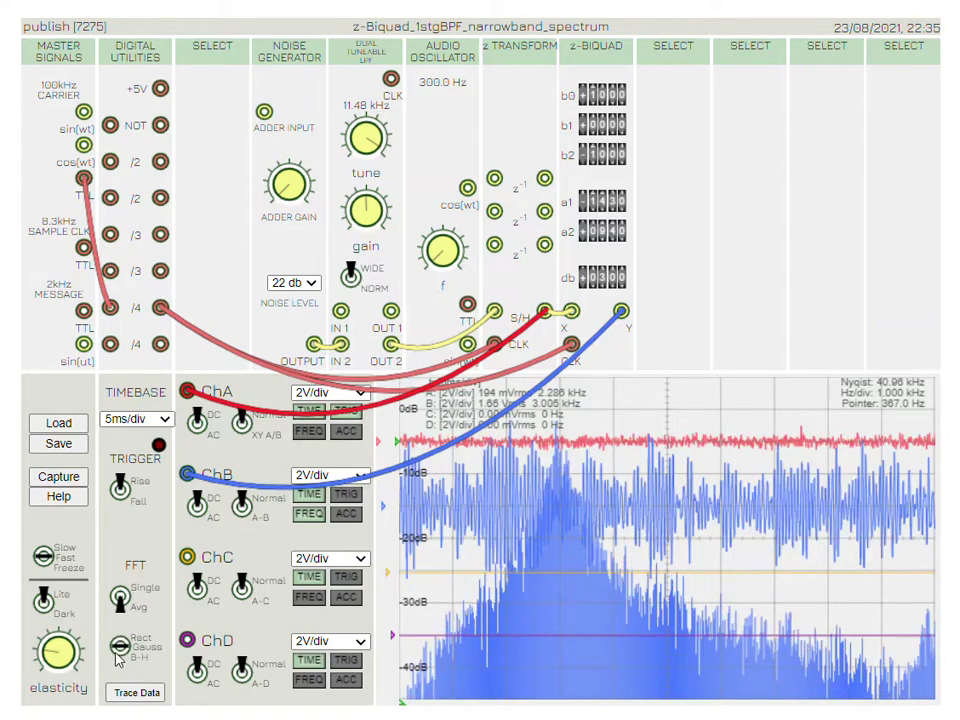